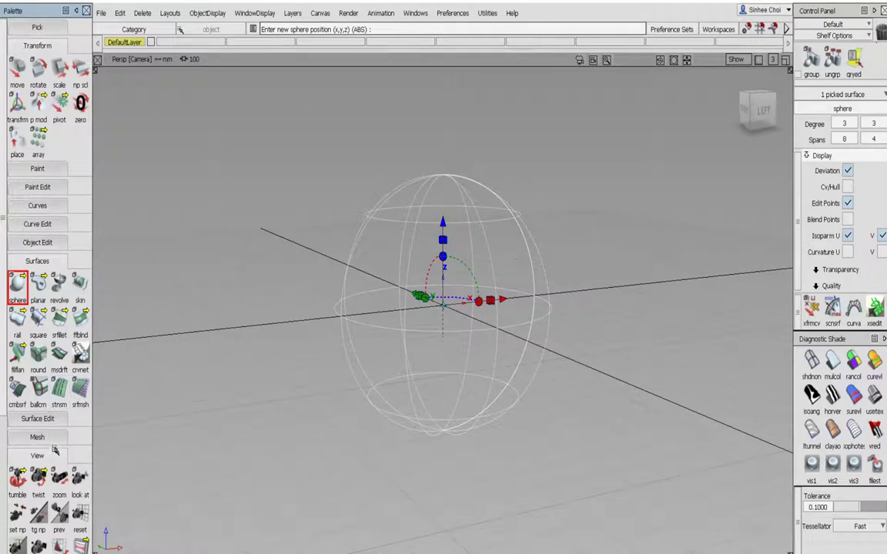
Detach the sphere into two halves along its horizontal middle isoparm
left_click(35, 242)
left_click_drag(17, 266, 59, 254)
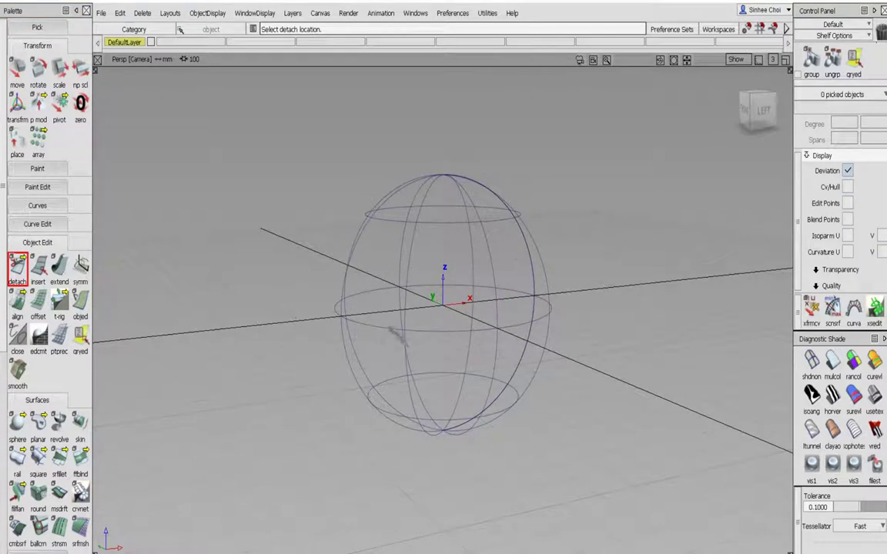
left_click(351, 302)
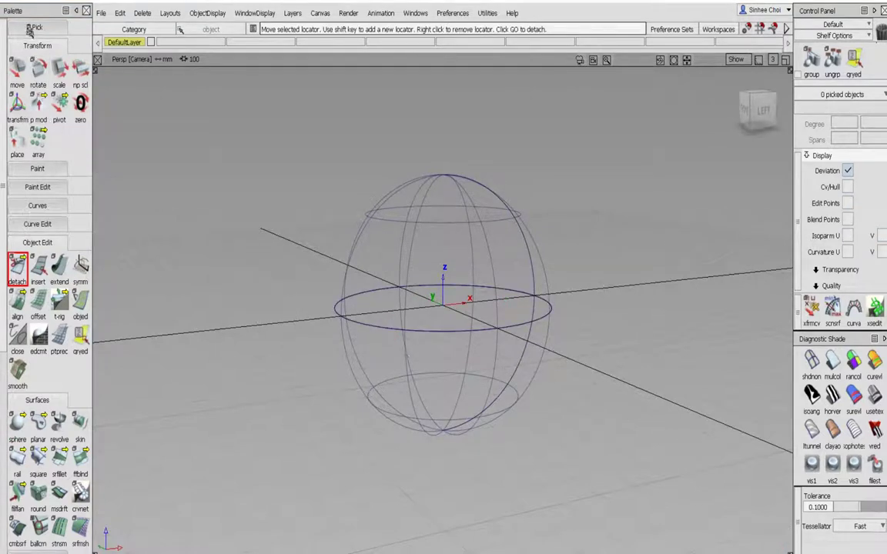
Delete the lower half of the sphere, keeping the upper dome
left_click(32, 27)
left_click(36, 46)
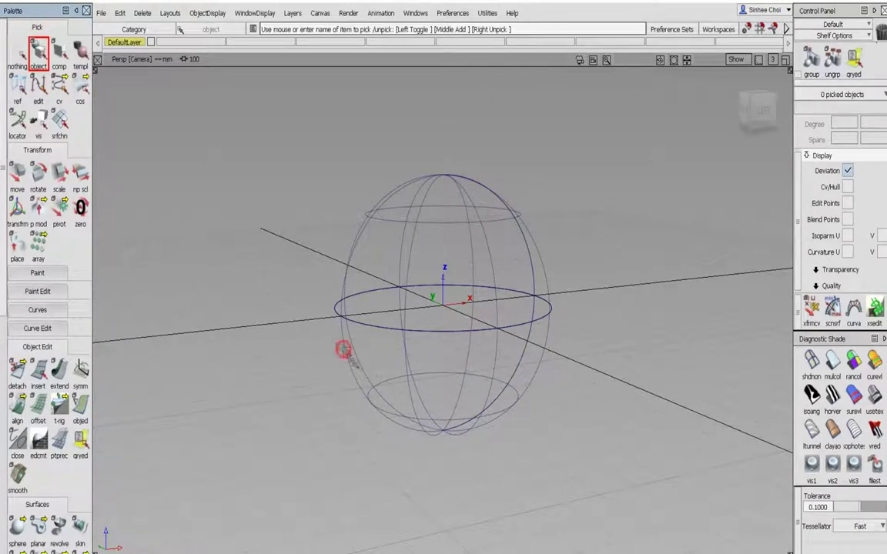
left_click(361, 374)
key("Delete")
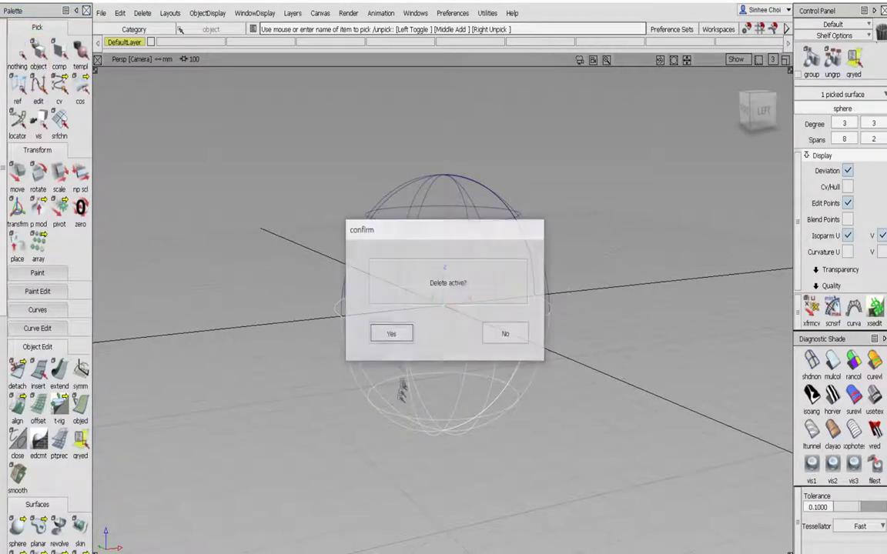
left_click(393, 333)
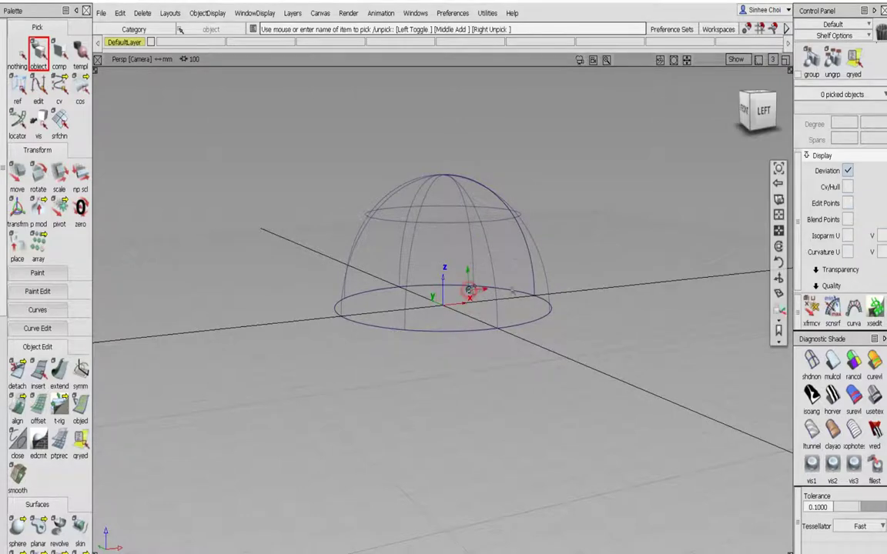
Create a plane primitive at the origin, position 0 0 0, at the base of the dome
left_click_drag(475, 293, 615, 354, "alt+shift")
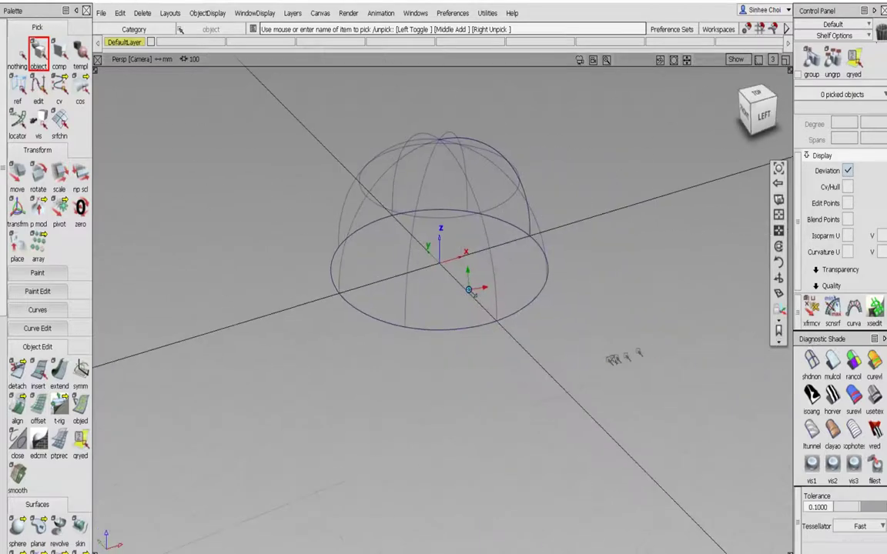
scroll(614, 350, "up", 3)
left_click_drag(613, 314, 607, 372, "alt+shift")
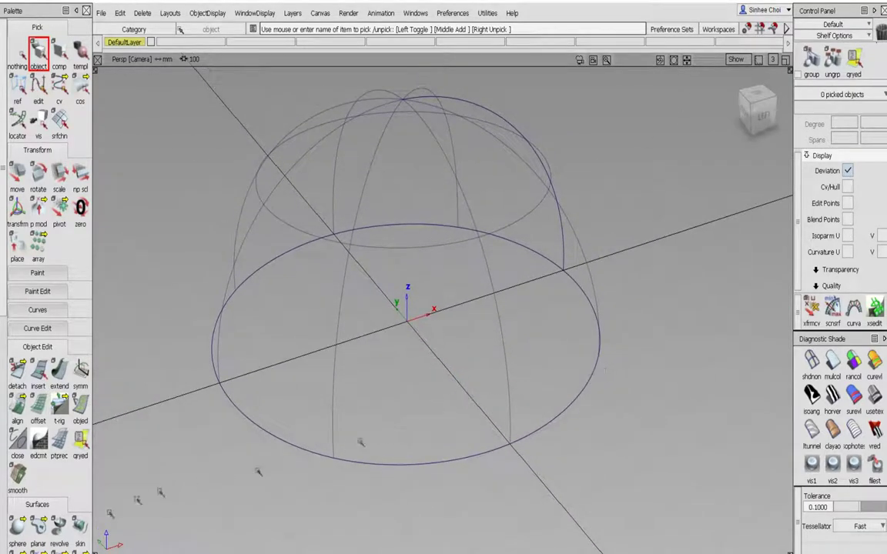
left_click_drag(17, 526, 143, 535)
type("0 0 0")
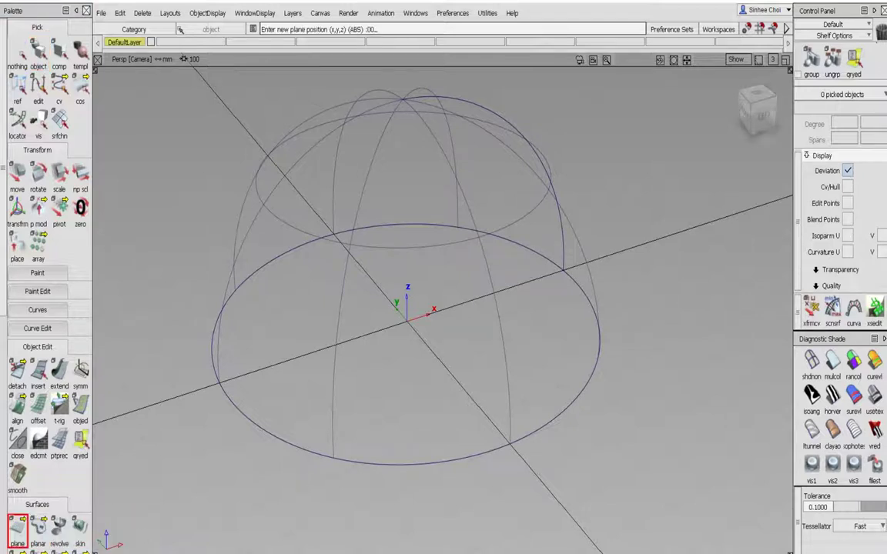
key("Return")
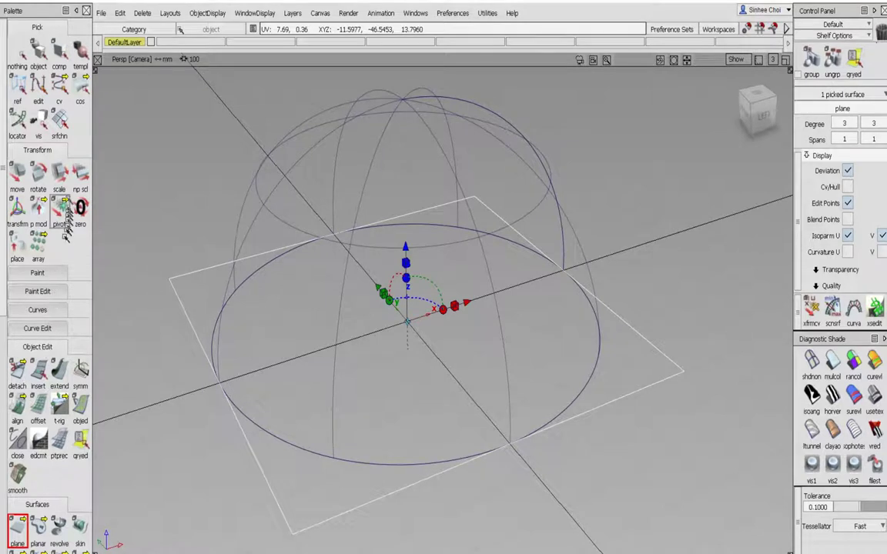
Scale the plane down proportionally to well inside the dome's base and shorten it slightly along Y with non-proportional scale
left_click(59, 173)
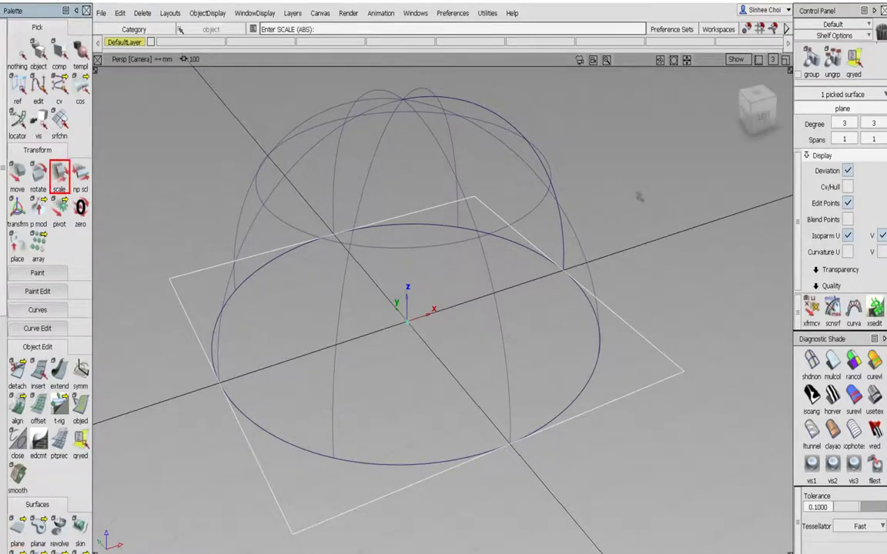
left_click_drag(639, 197, 551, 331)
left_click(80, 176)
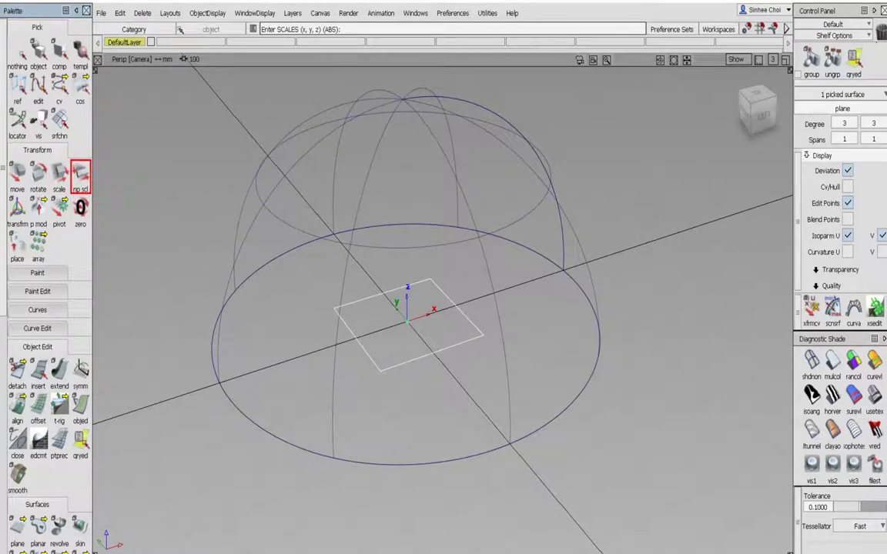
middle_click_drag(393, 254, 308, 285)
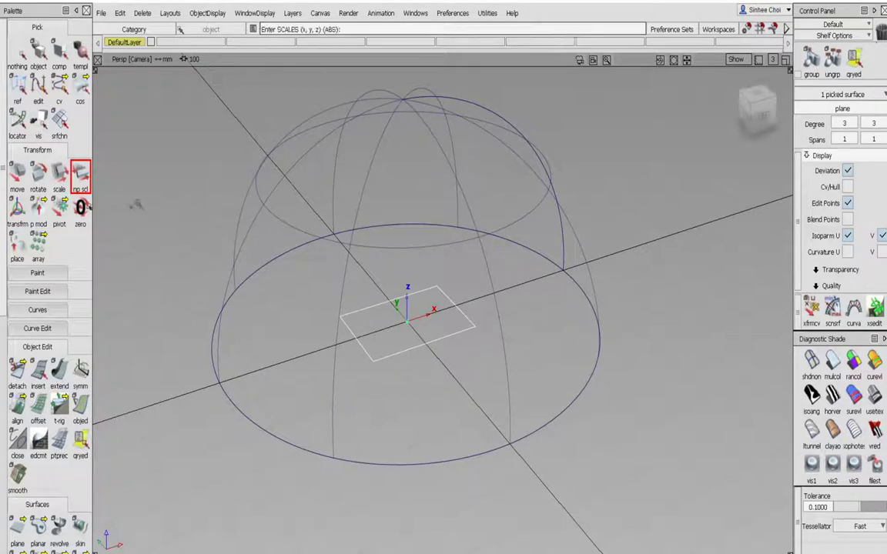
Move the plane away from the origin towards the dome's wall and tilt it upright about the X axis
left_click(17, 173)
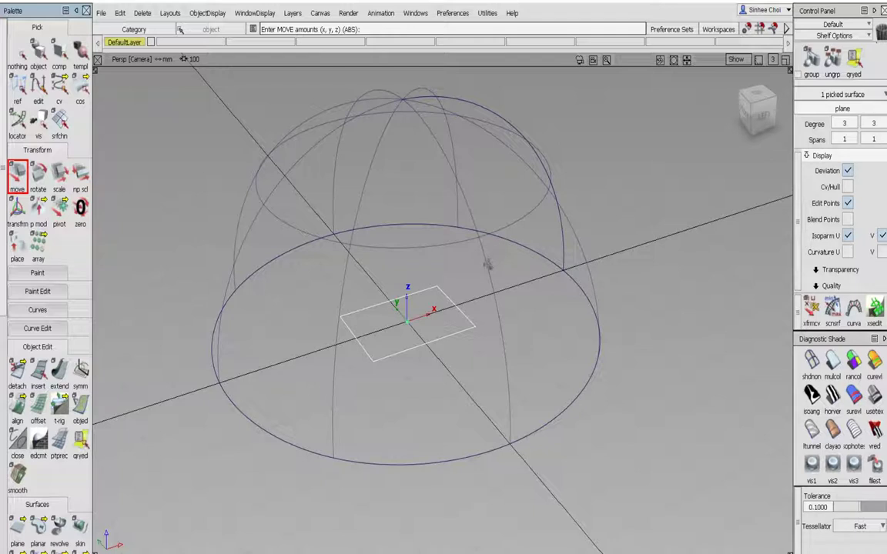
left_click_drag(487, 264, 501, 334)
left_click(40, 177)
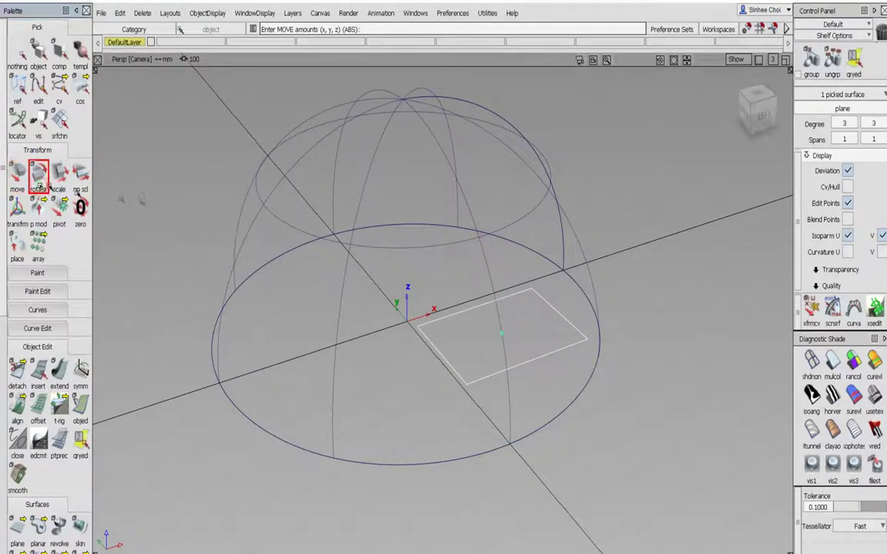
left_click_drag(156, 201, 399, 237)
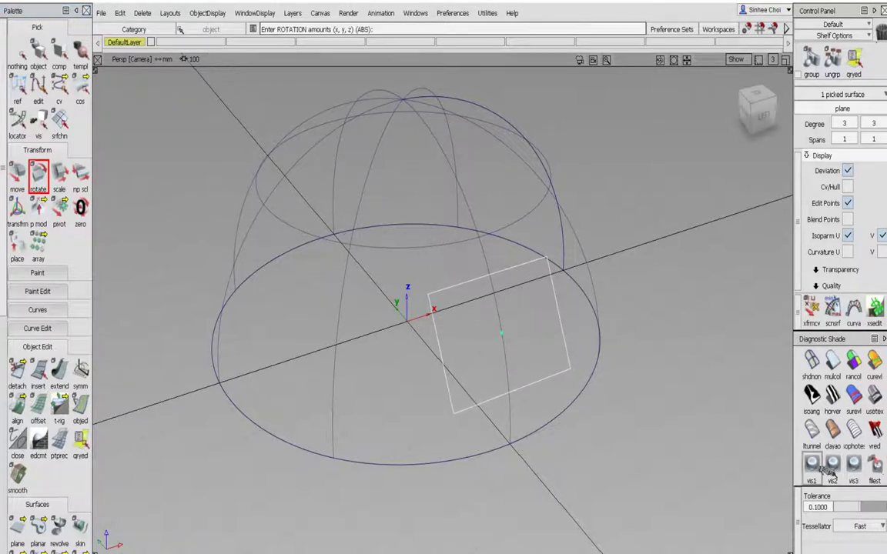
Fine-tune the plane's rotation about X with the model shaded, and return to the wireframe display
left_click(832, 464)
left_click(646, 472)
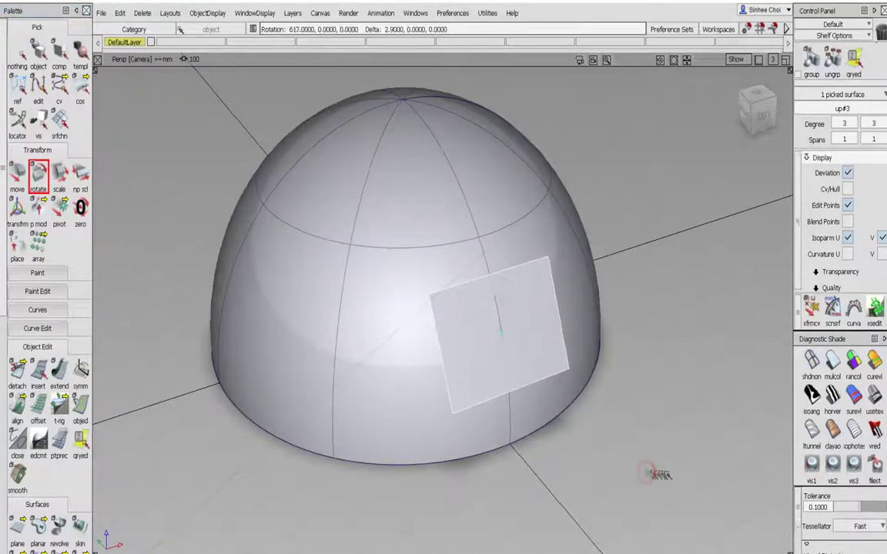
mouse_move(647, 473)
left_mouse_down()
mouse_move(683, 475)
mouse_move(662, 471)
left_mouse_up()
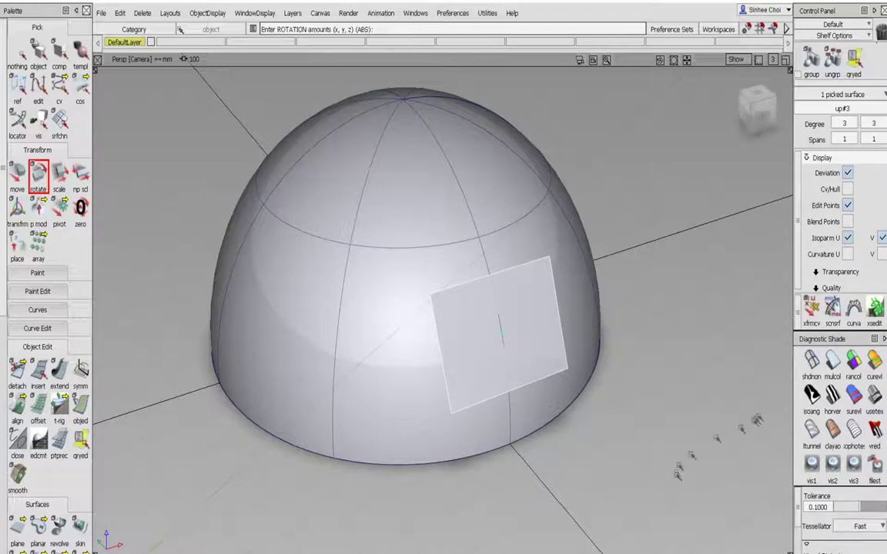
left_click(811, 360)
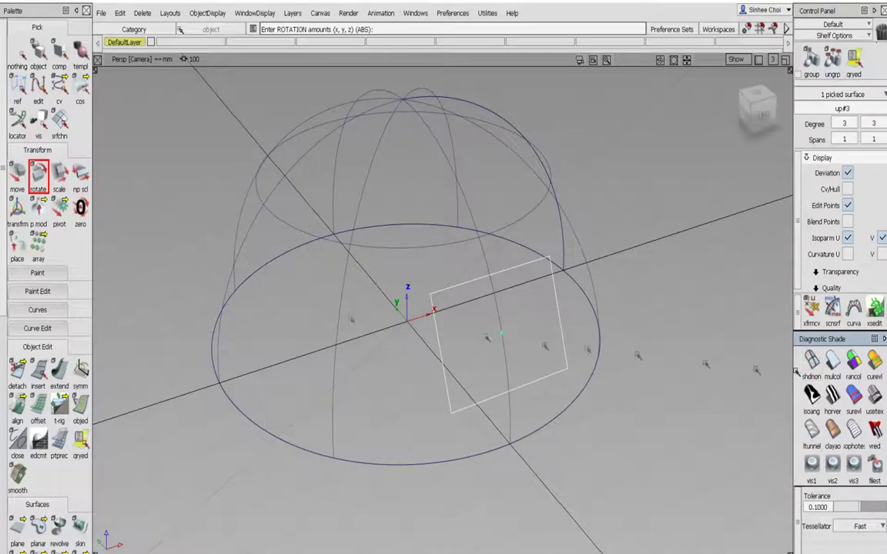
Deselect everything and hide the lights in the perspective view
left_click(17, 52)
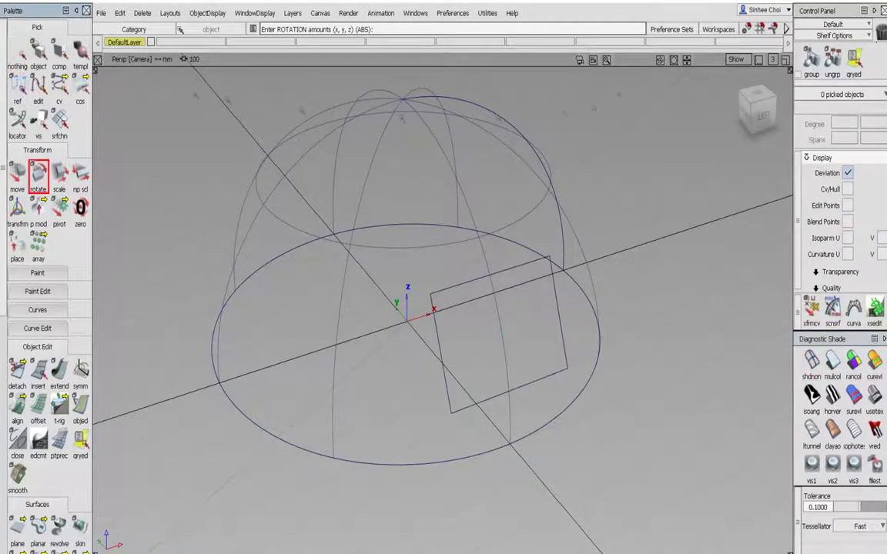
left_click(727, 61)
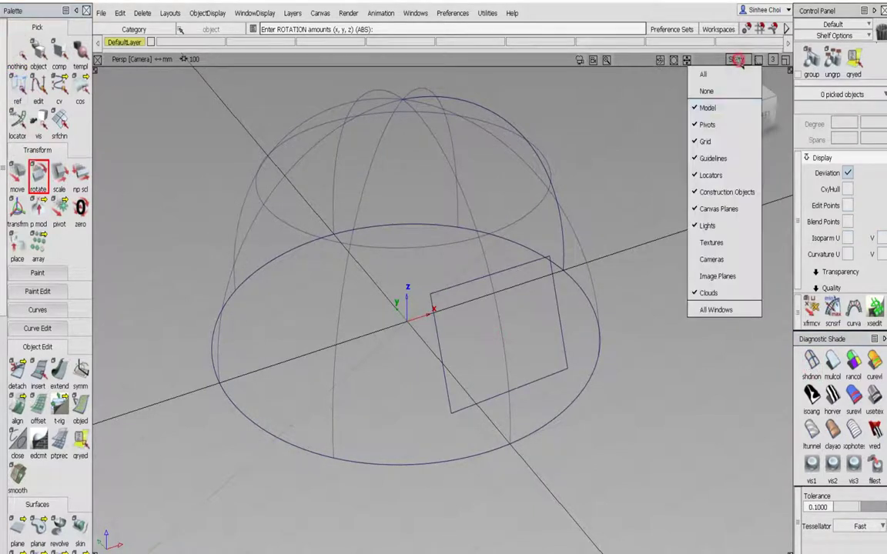
left_click(729, 228)
Project the plane's four edges onto the dome as curves on surfaces, using the Normal vector option
left_click(38, 52)
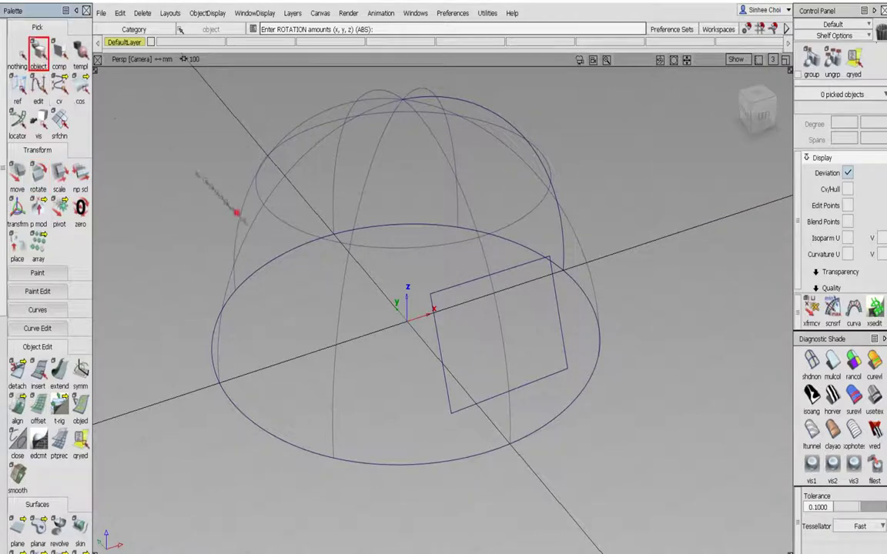
left_click(258, 246)
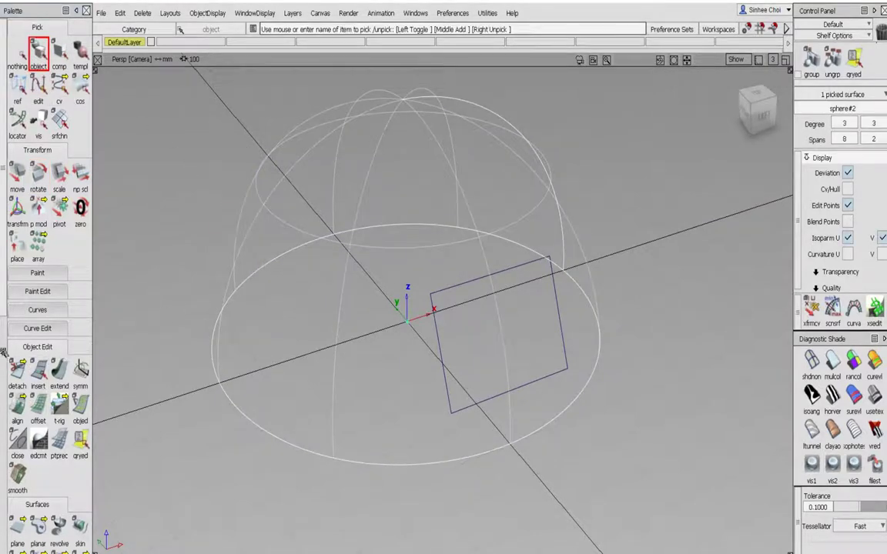
scroll(3, 352, "down", 5)
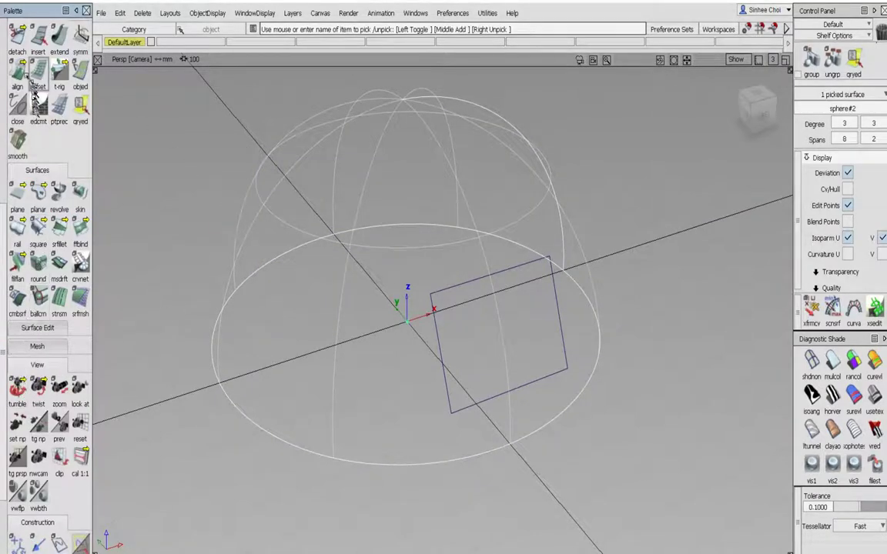
left_click(36, 329)
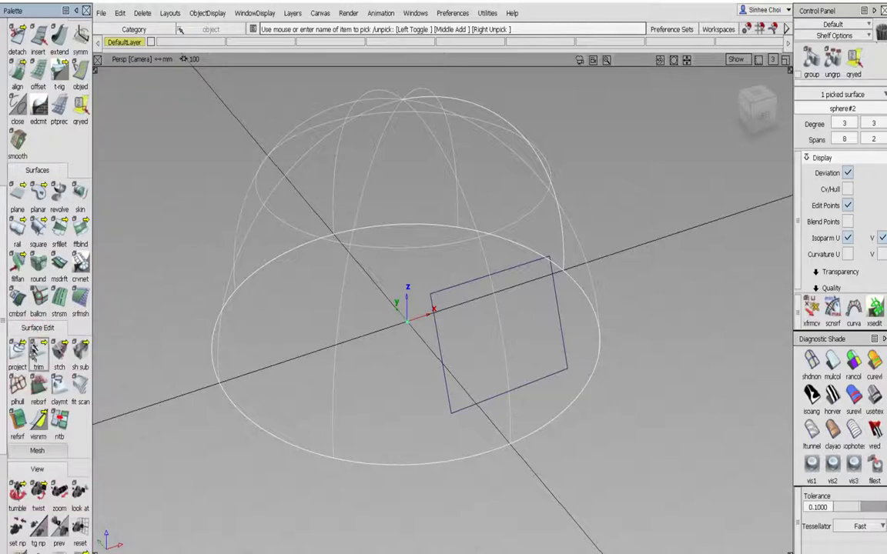
left_click(17, 350)
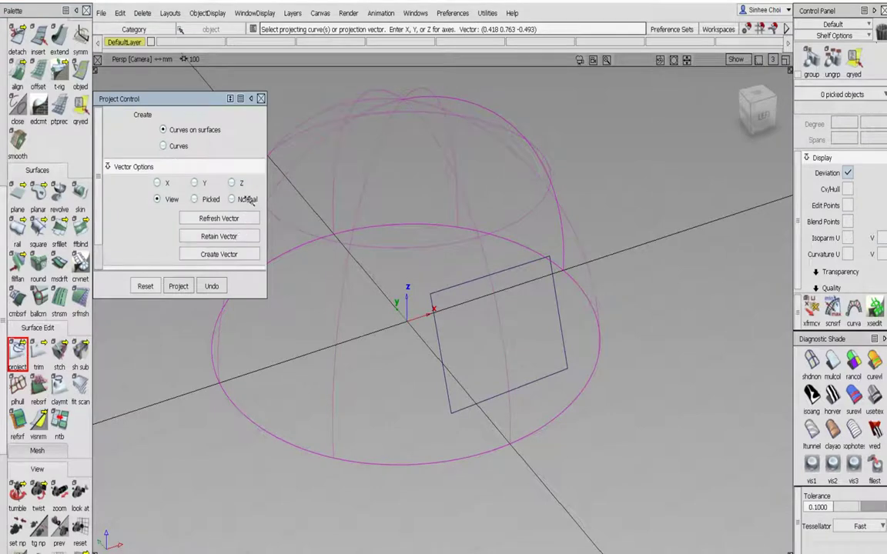
left_click(249, 199)
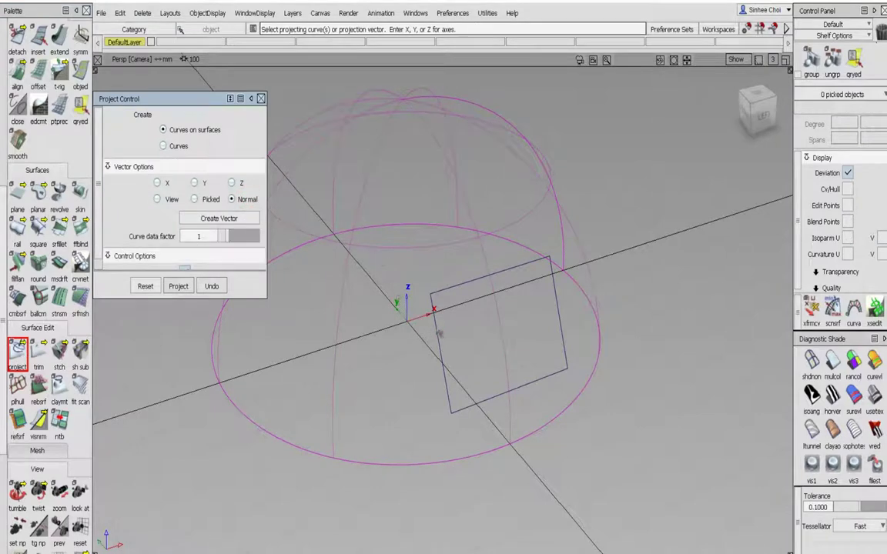
left_click(440, 301)
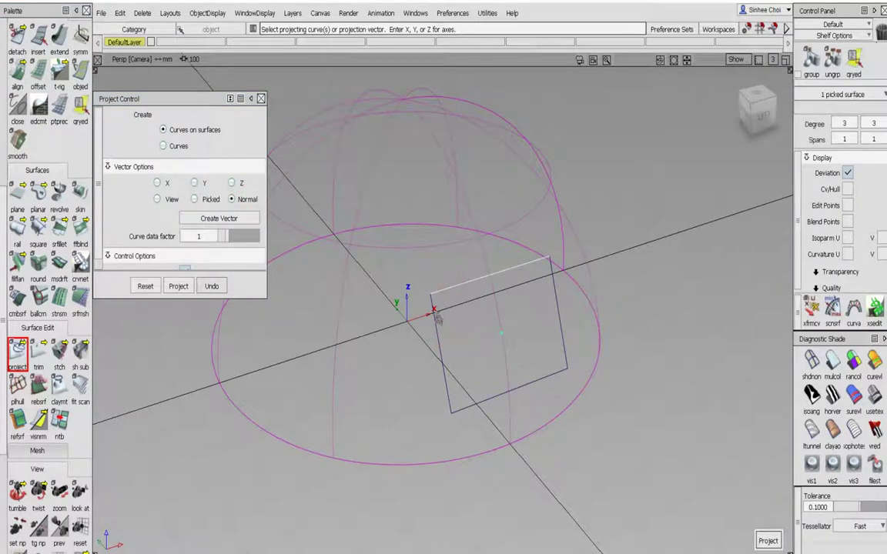
left_click(437, 331)
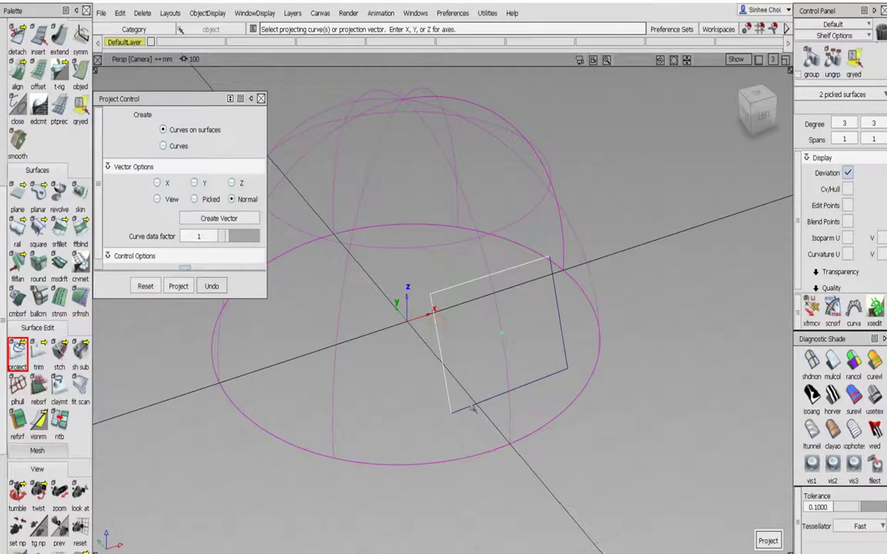
left_click(564, 354)
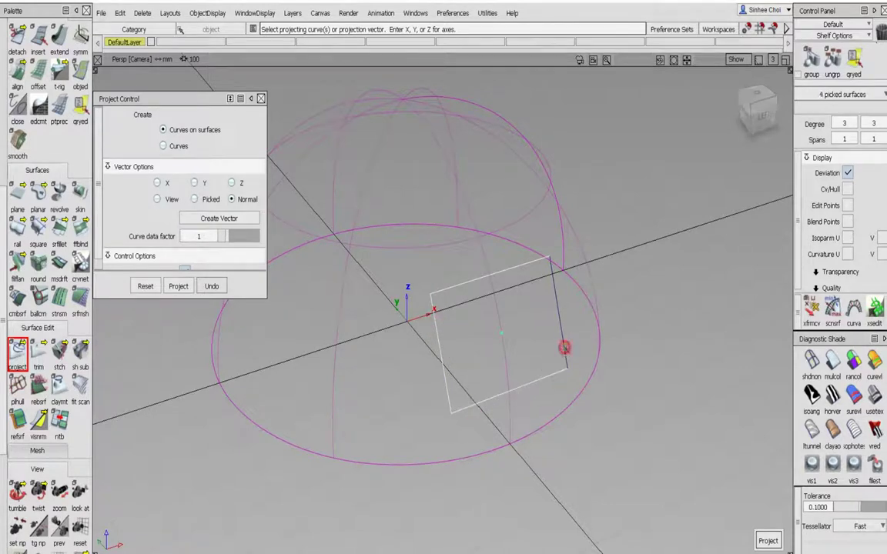
left_click(762, 538)
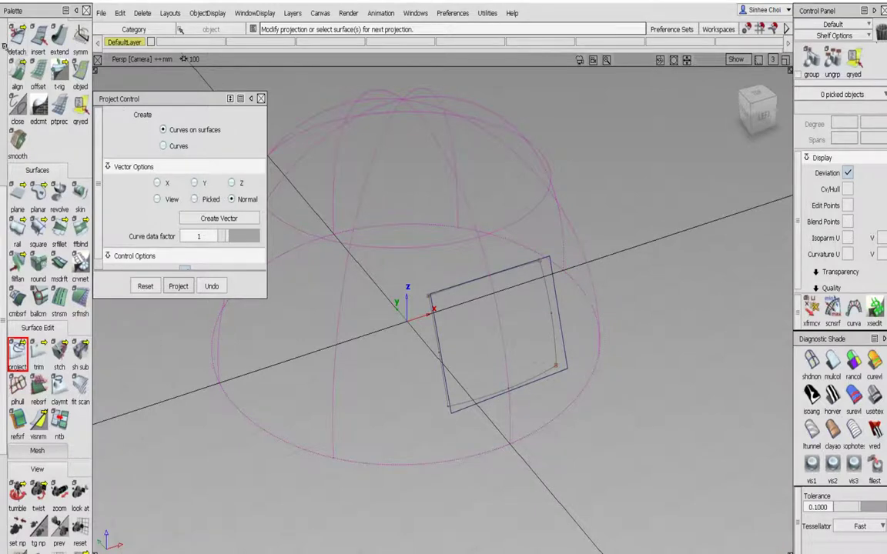
Assign the rectangular plane to a new layer and hide that layer
scroll(4, 47, "up", 5)
left_click(39, 52)
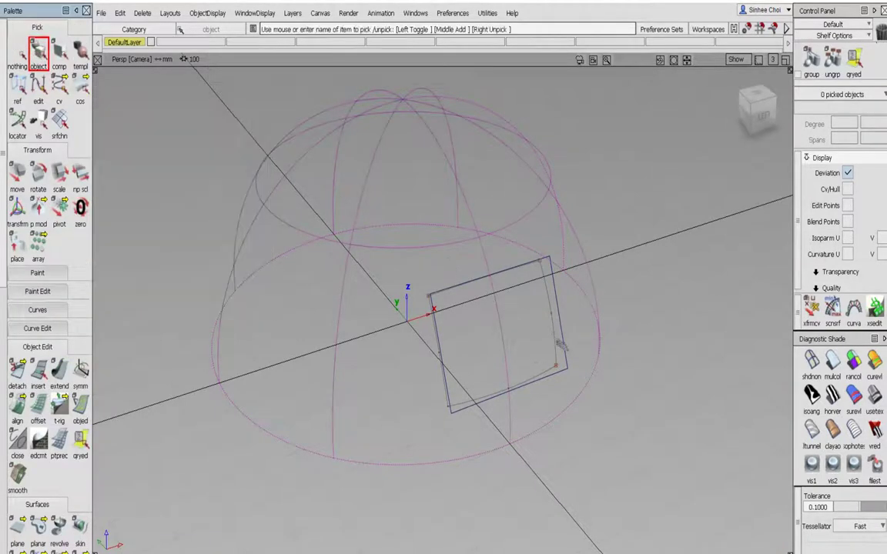
left_click(564, 346)
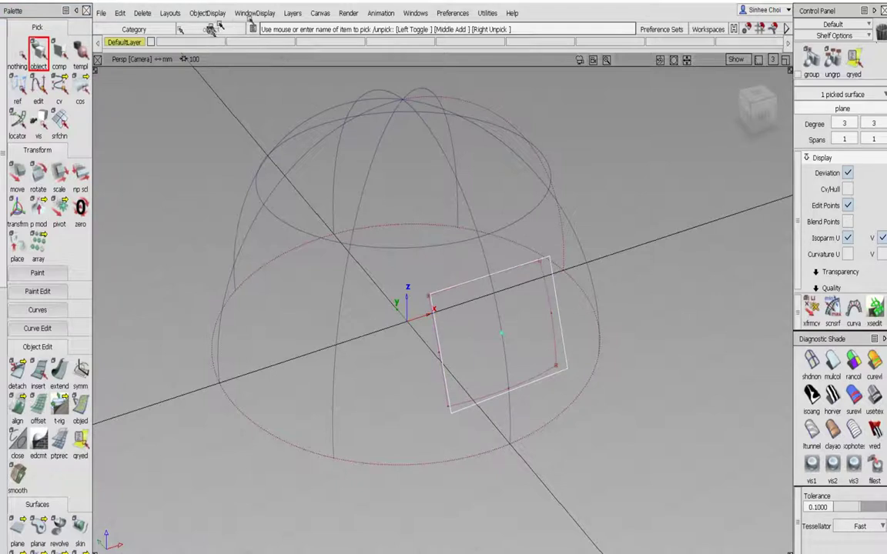
left_click(292, 13)
left_click(292, 34)
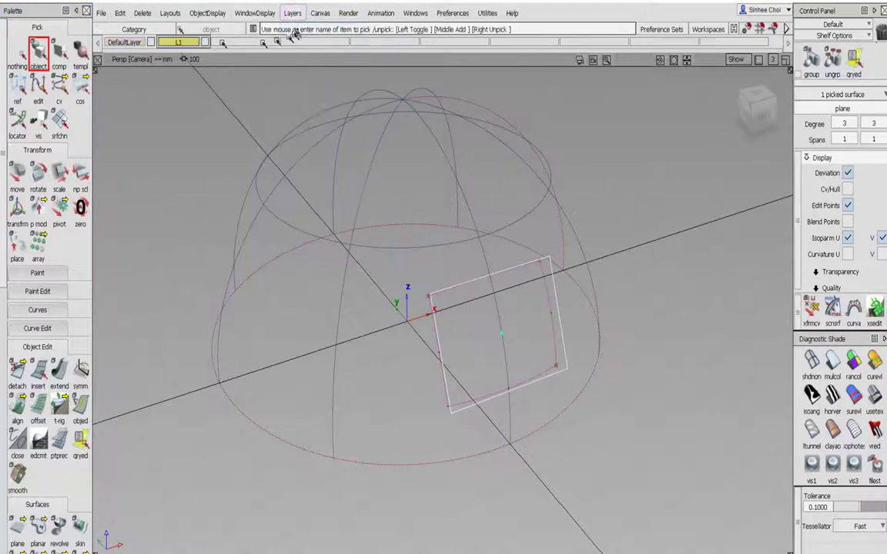
right_click(180, 43)
left_click(190, 55)
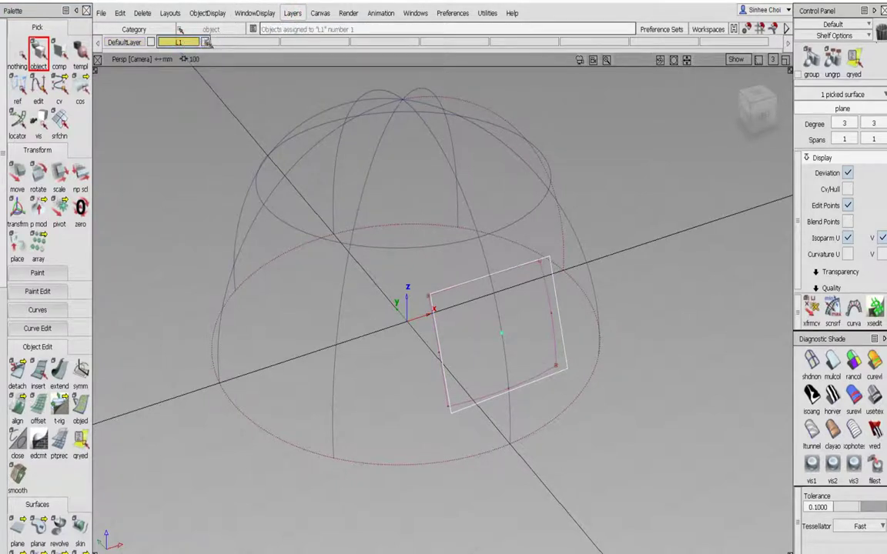
left_click(206, 43)
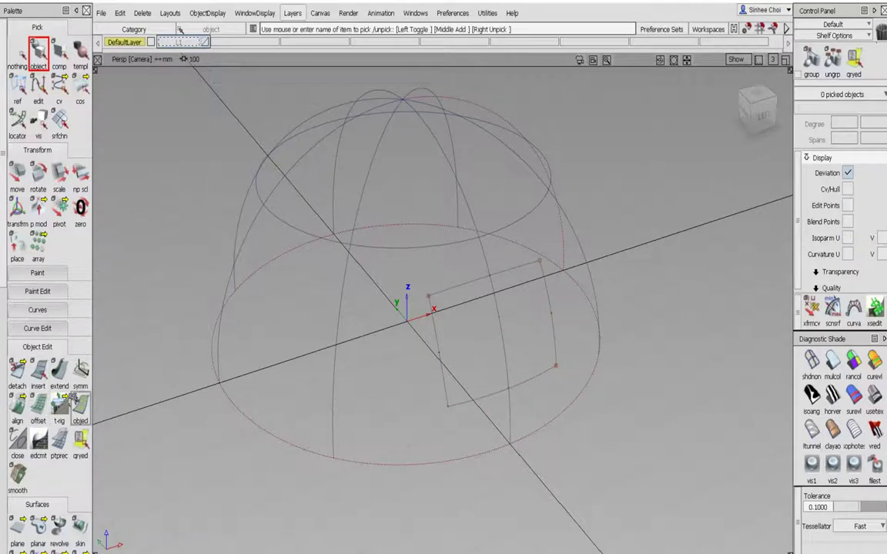
Trim the dome along the projected curves, keeping the region outside the four-sided outline
scroll(67, 399, "down", 7)
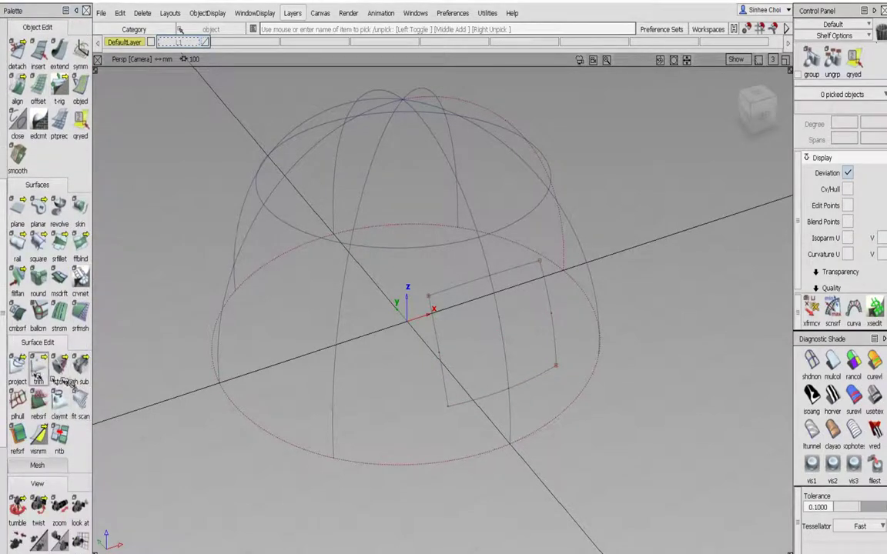
left_click(39, 368)
left_click(400, 459)
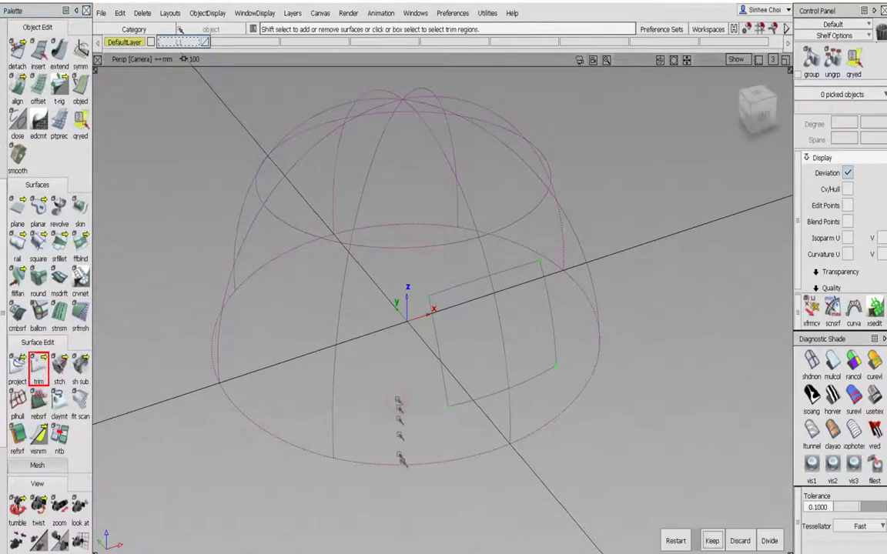
left_click(383, 373)
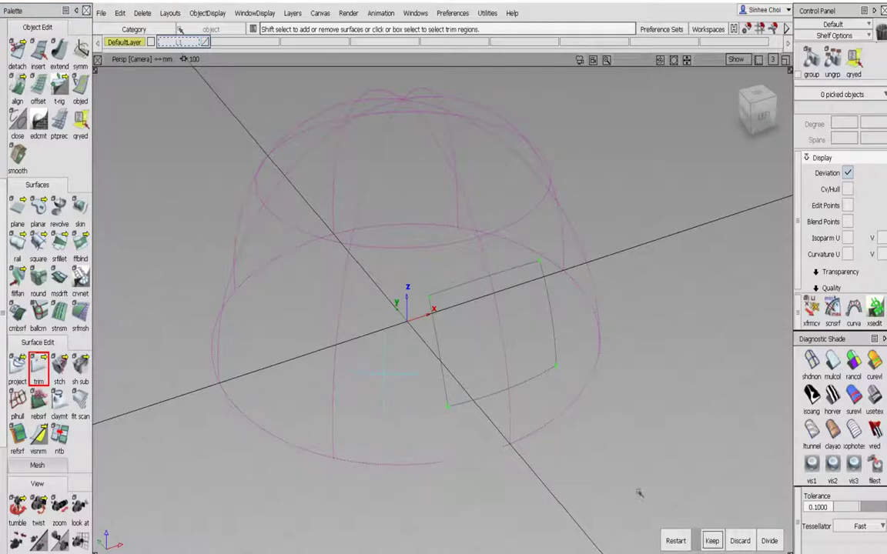
left_click(712, 542)
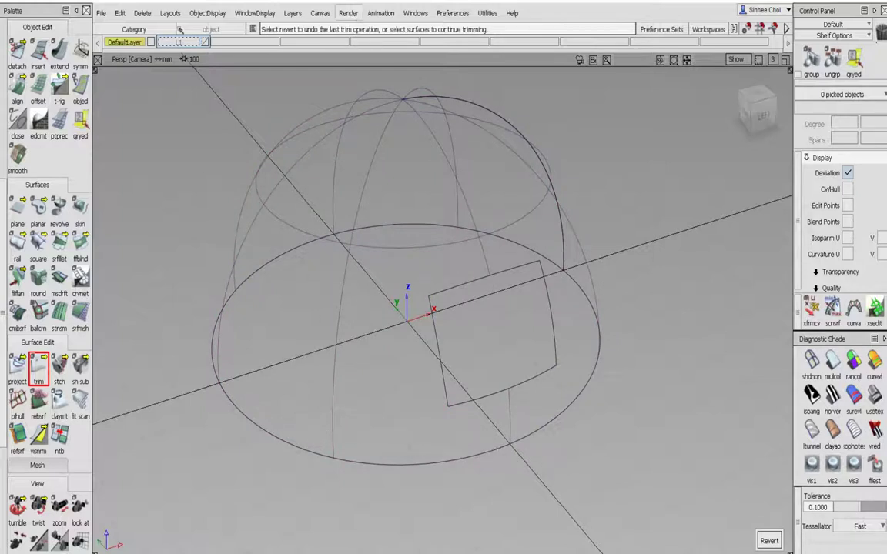
Inspect the trimmed opening with the dome shaded, and return to the wireframe display
left_click(348, 13)
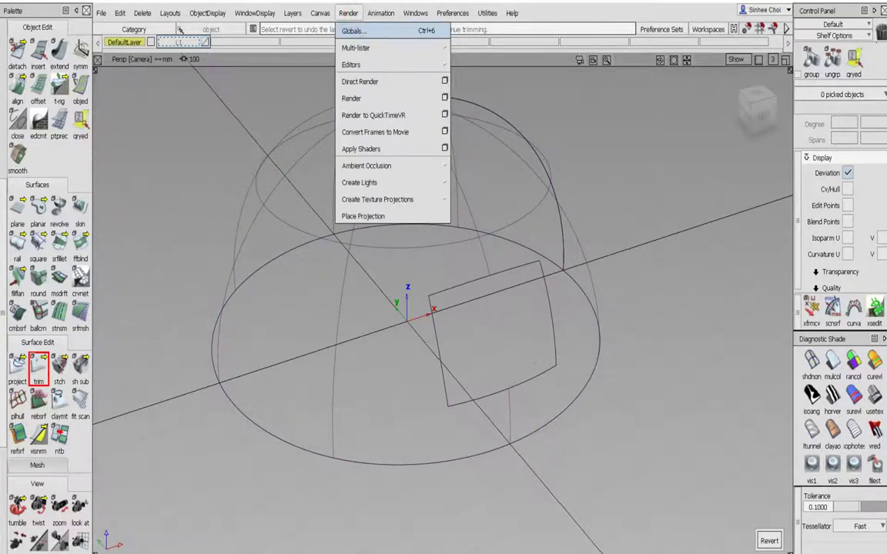
left_click(630, 15)
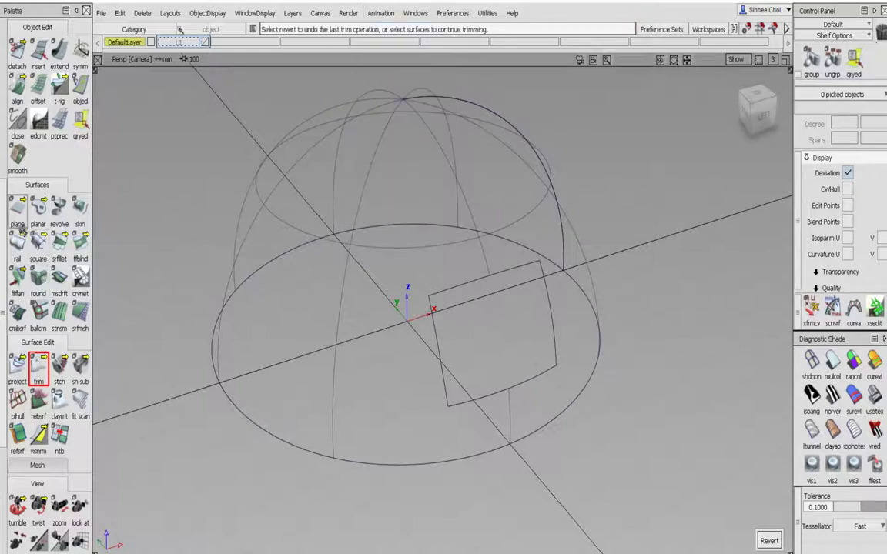
left_click(811, 463)
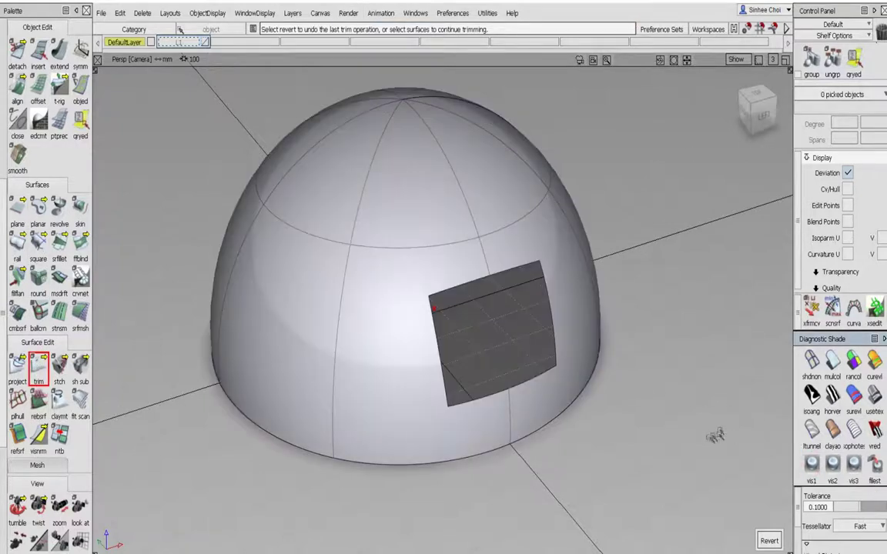
left_click(811, 360)
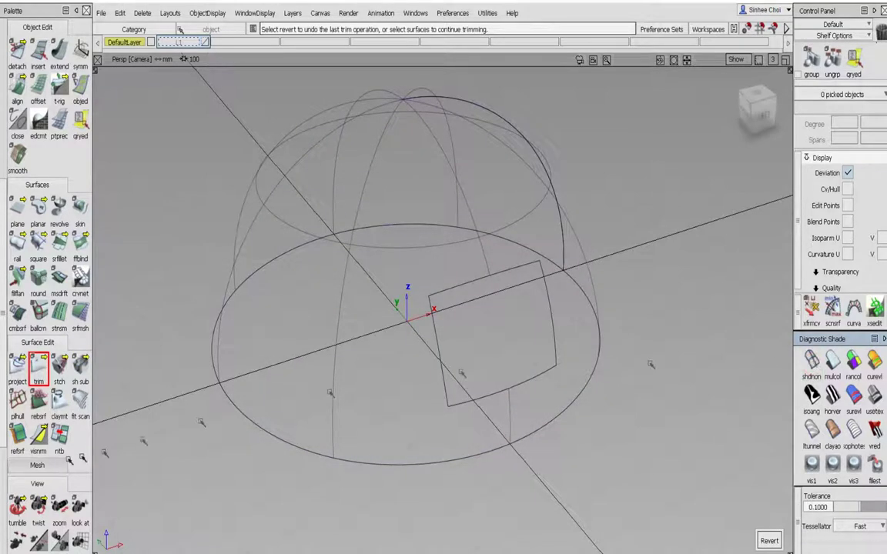
Set up the Square surface tool with G1 Tangent continuity and rebuild enabled on all four boundaries
left_click(37, 241)
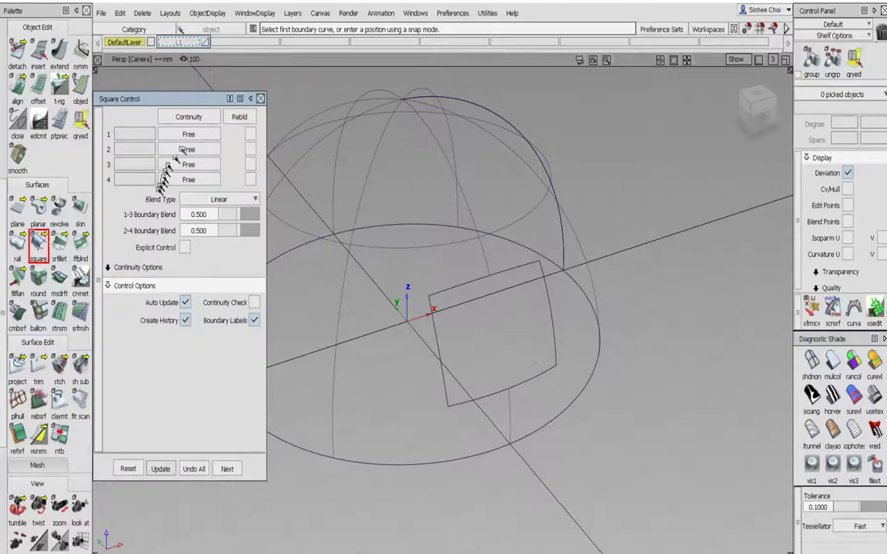
left_click(188, 119)
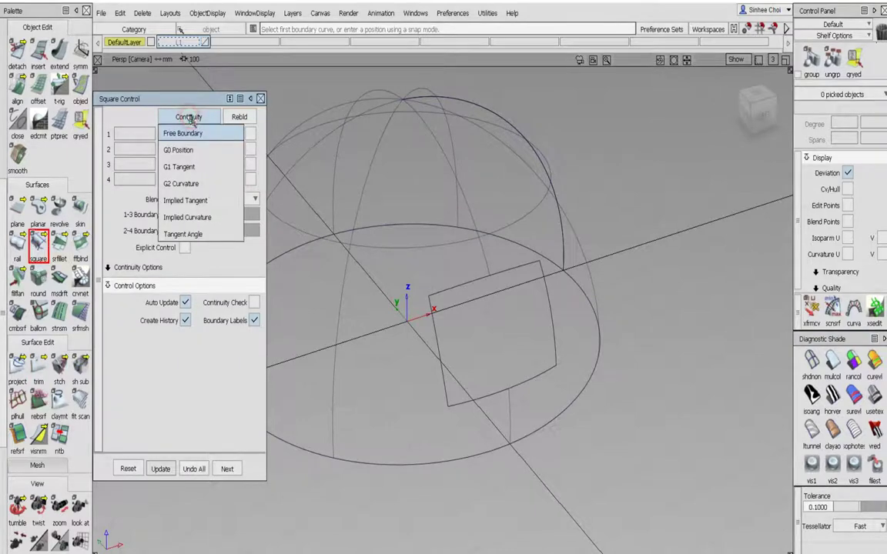
left_click(177, 166)
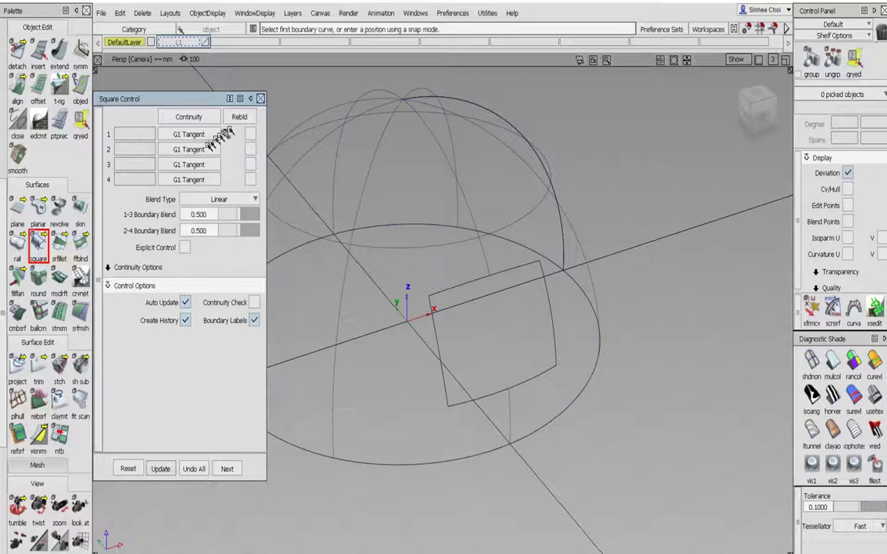
left_click(240, 117)
left_click(248, 139)
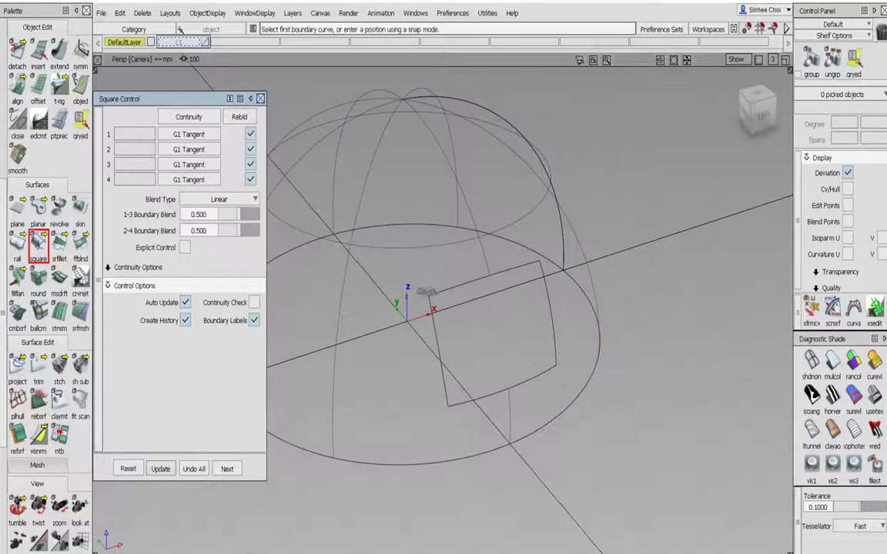
Build the square surface from the opening's four trimmed edges, finish the tool, and shade the model
left_click(438, 295)
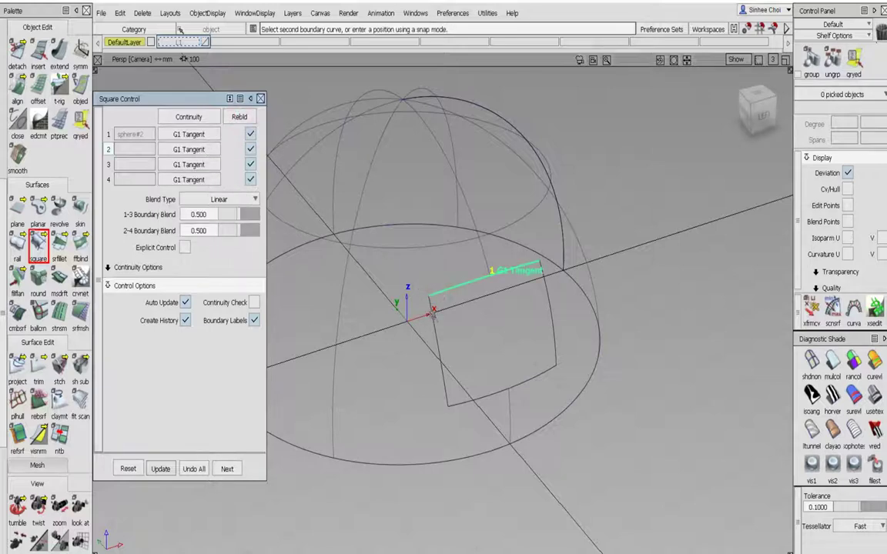
left_click(436, 322)
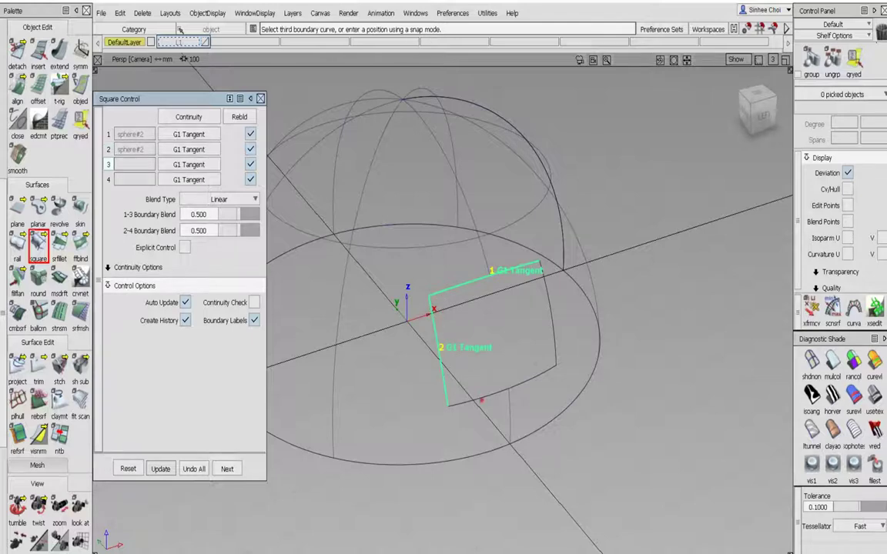
left_click(481, 398)
left_click(558, 343)
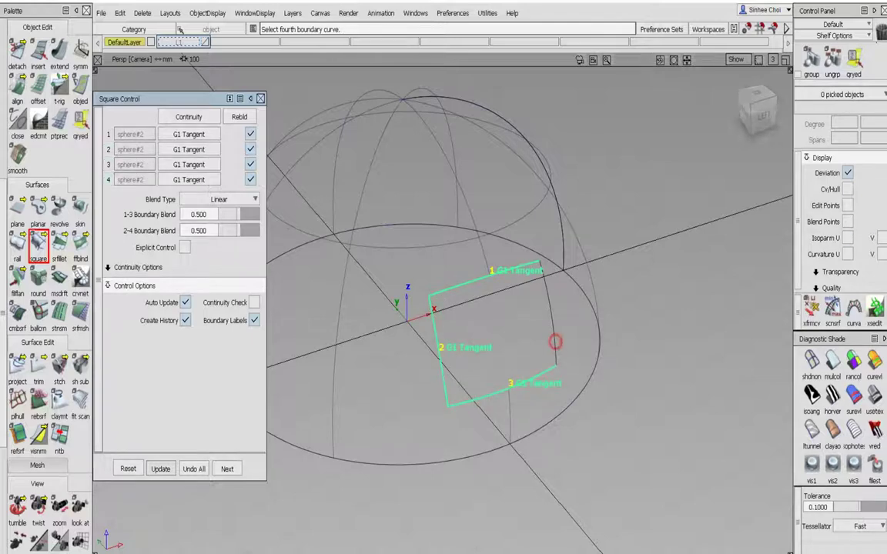
left_click(186, 117)
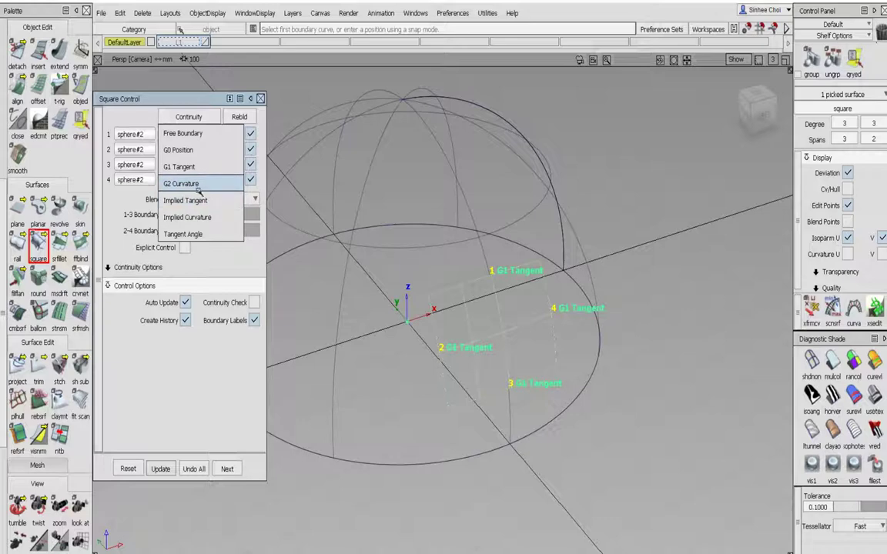
left_click(181, 368)
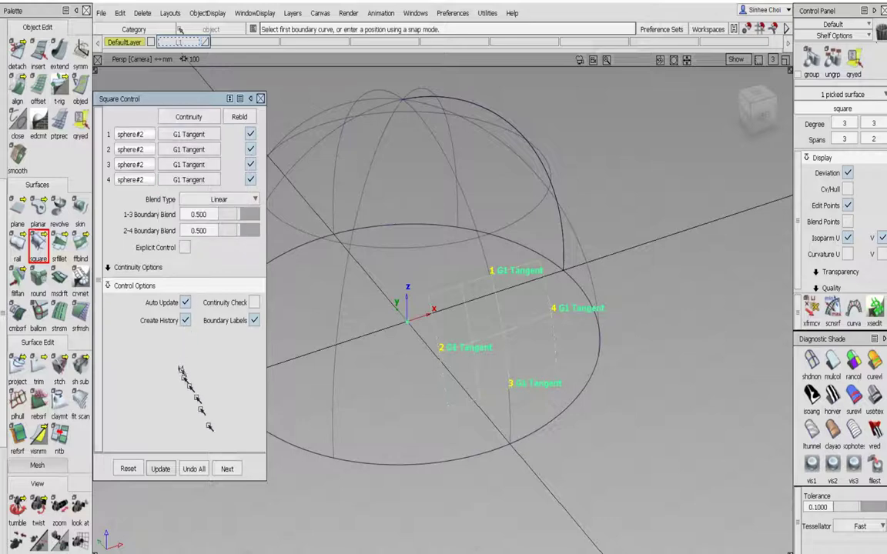
left_click(228, 469)
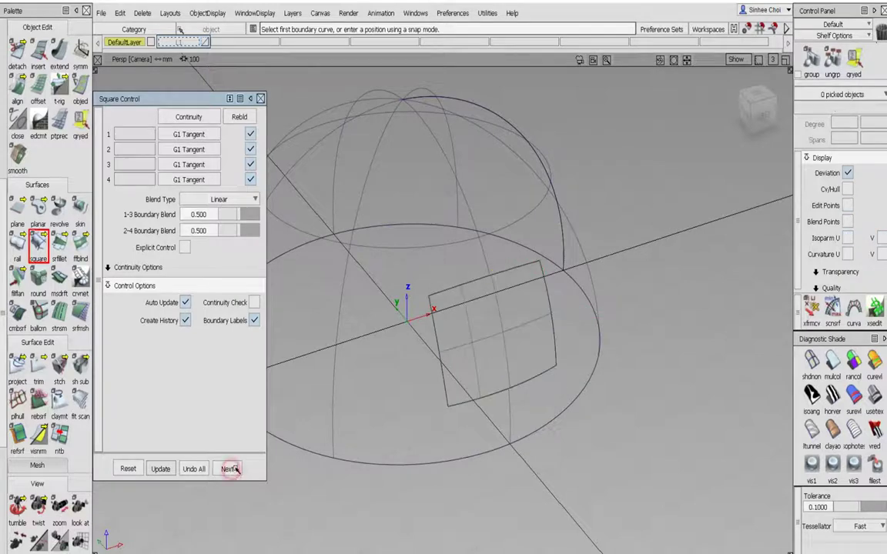
left_click(260, 98)
left_click(800, 459)
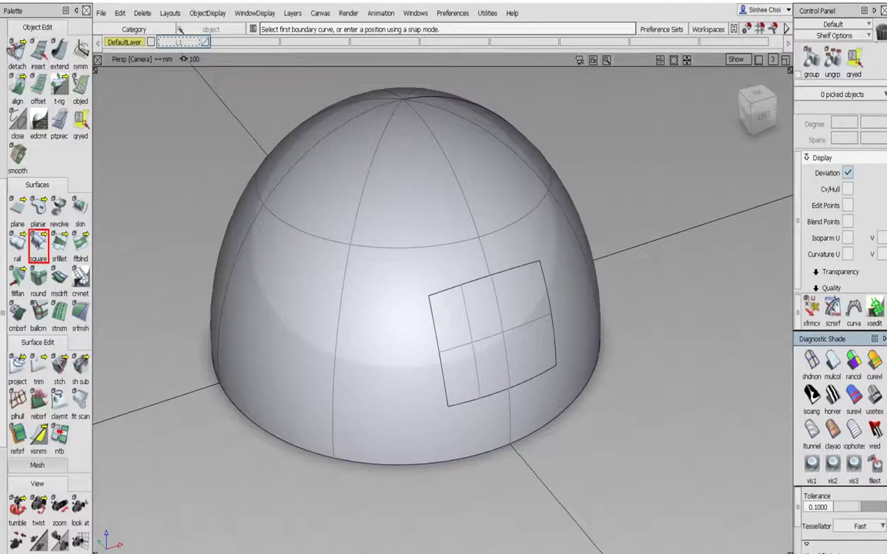
Select the square patch in the opening and open the Shaders list beside the model
scroll(36, 40, "up", 5)
left_click(37, 51)
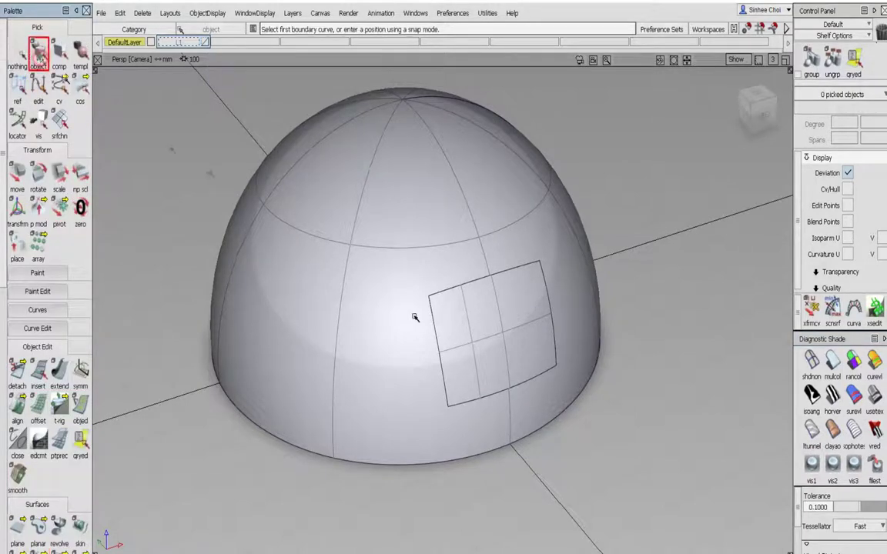
left_click(475, 347)
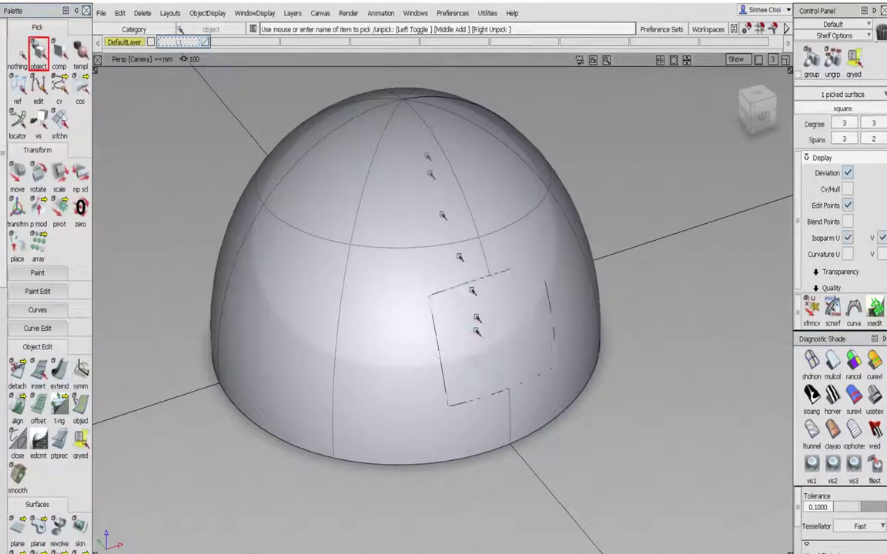
left_click(348, 13)
mouse_move(362, 49)
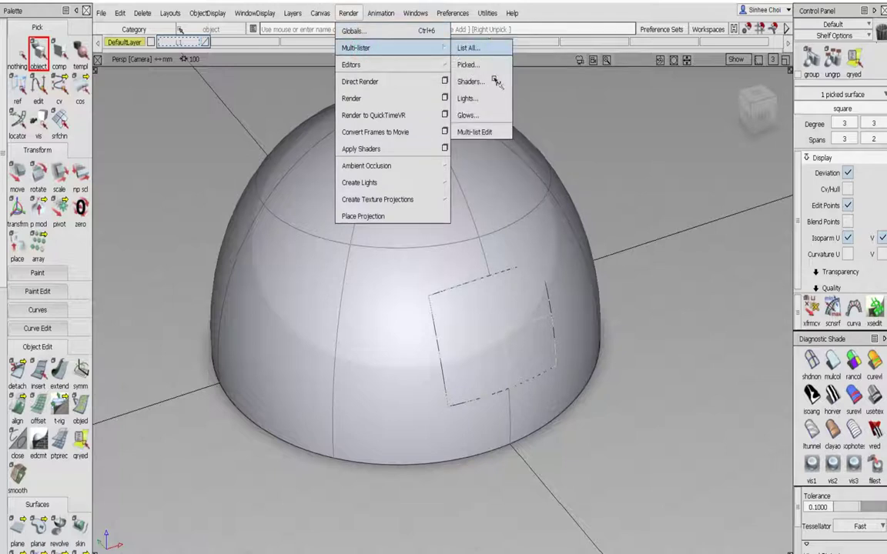
left_click(489, 83)
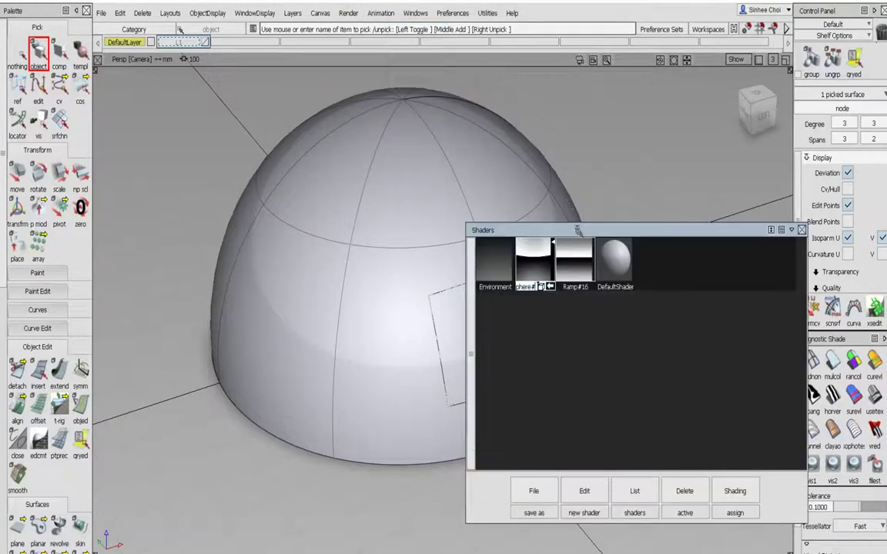
left_click_drag(577, 231, 158, 112)
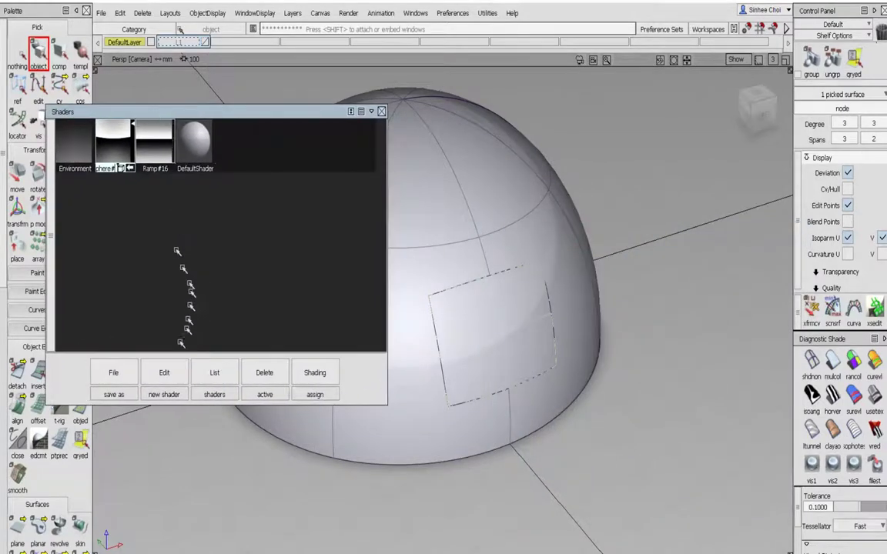
Duplicate the DefaultShader in the Shaders list
left_click(163, 372)
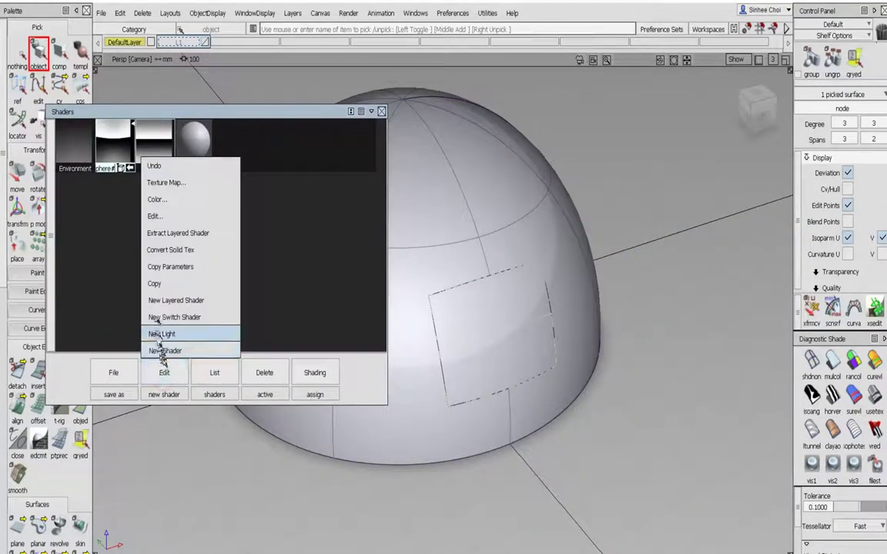
left_click(153, 283)
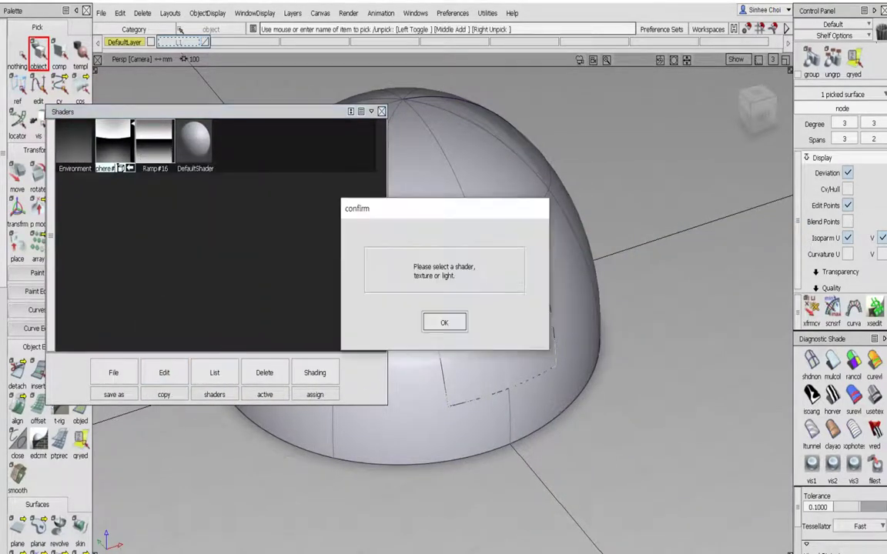
left_click(444, 323)
left_click(194, 141)
left_click(170, 368)
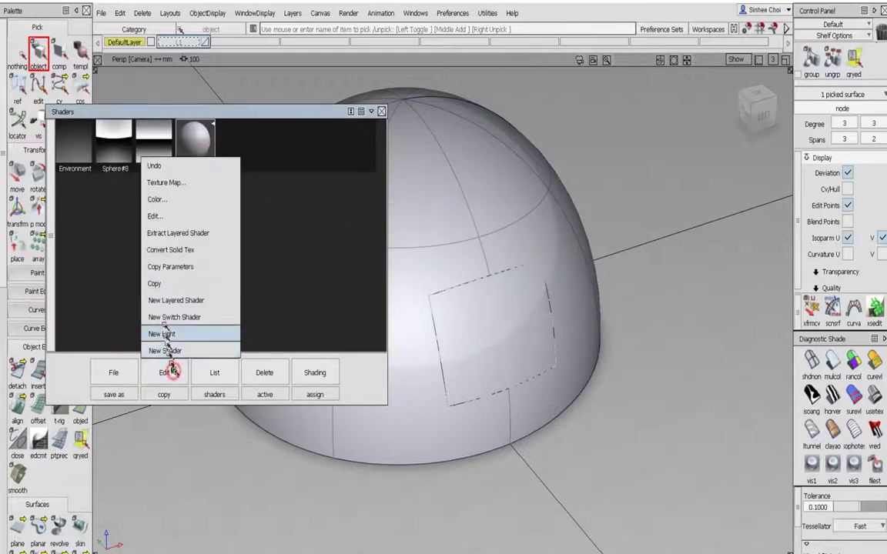
left_click(170, 284)
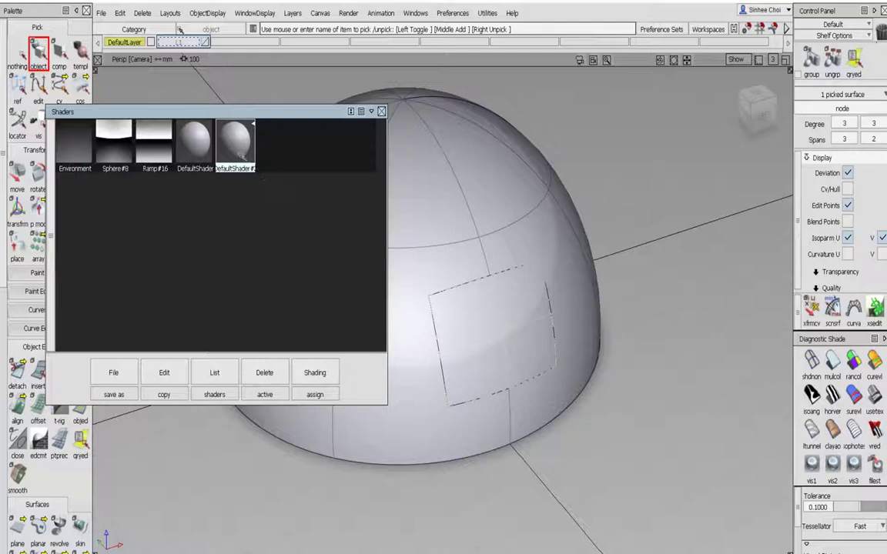
Open the duplicated shader's settings and assign that shader to the selected square patch
double_click(235, 143)
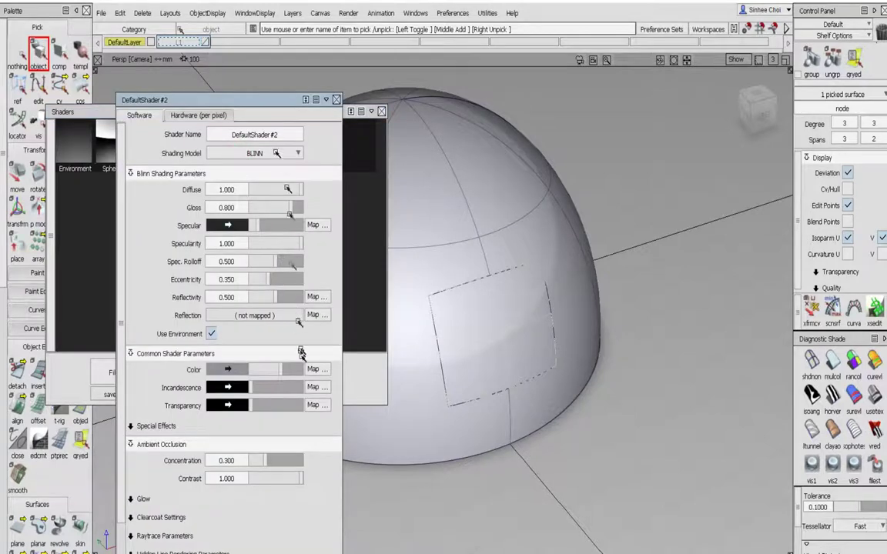
left_click_drag(254, 100, 725, 80)
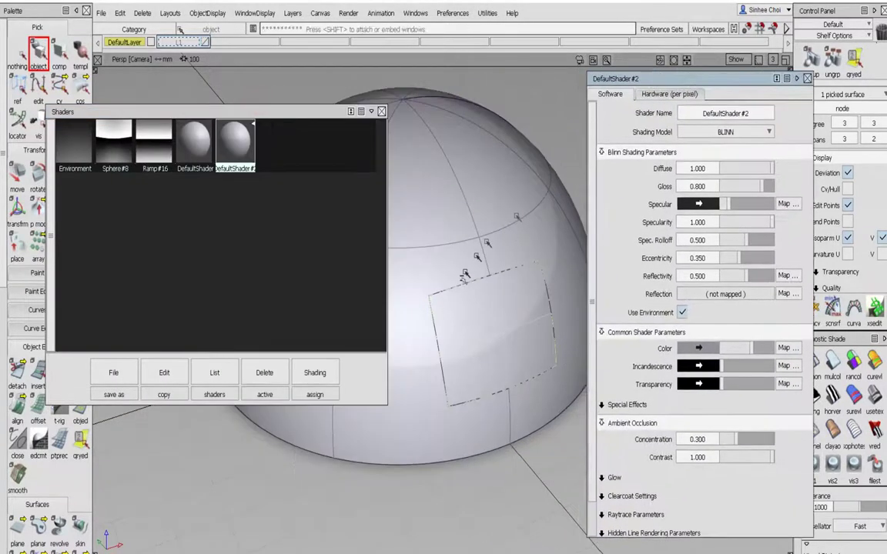
left_click(312, 373)
left_click(316, 352)
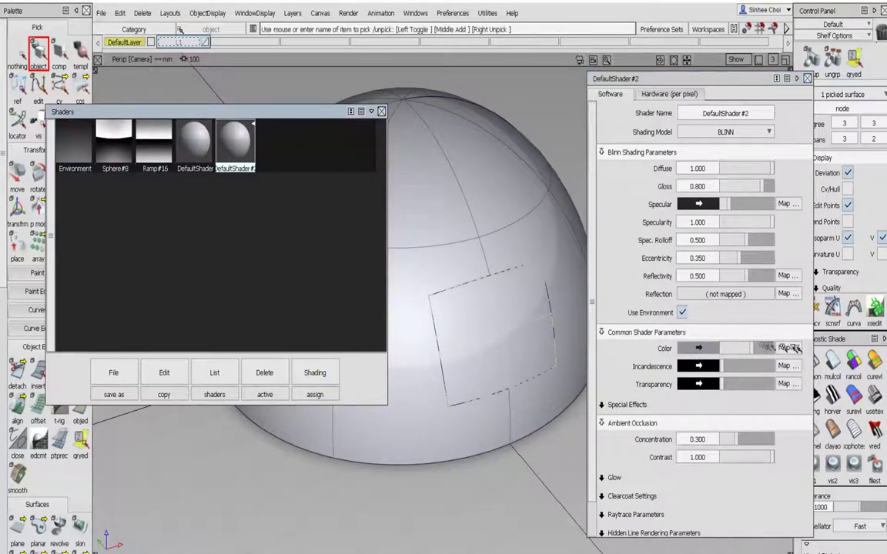
Map a File texture to the duplicated shader's color and open the browser for its image
left_click(790, 348)
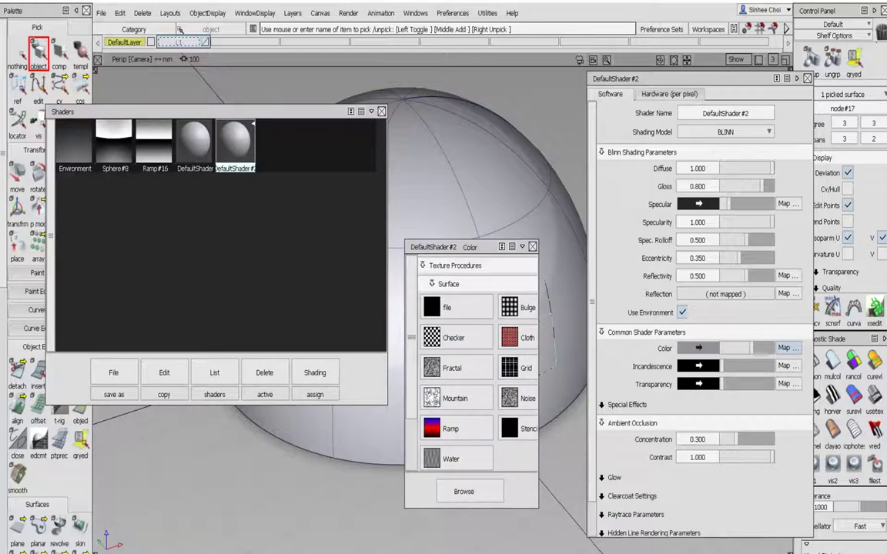
left_click(465, 304)
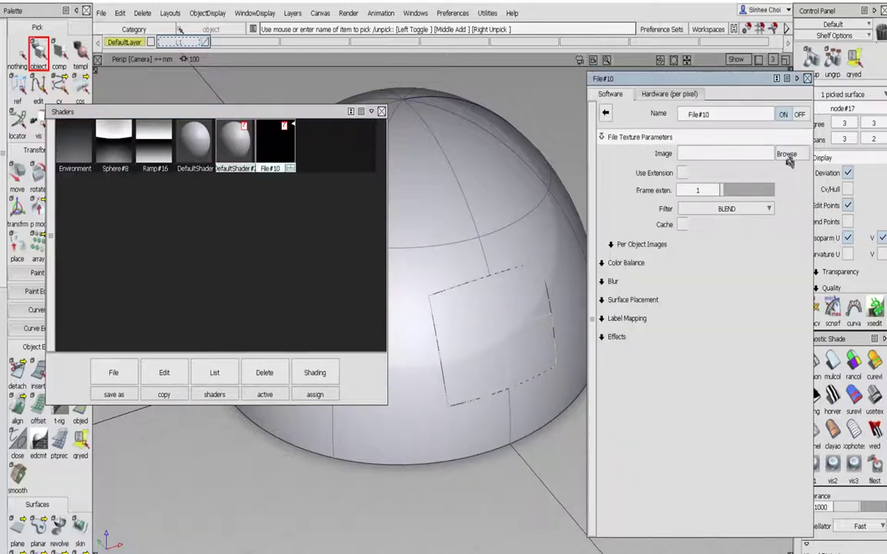
left_click(785, 153)
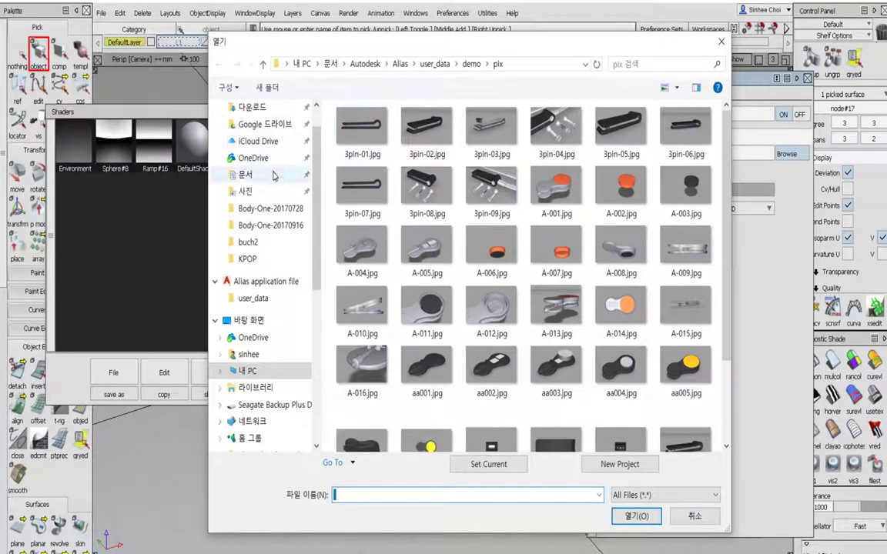
Browse from the Documents folder into 01-DESIGN, UNIV-Aducate and buch2
left_click(245, 175)
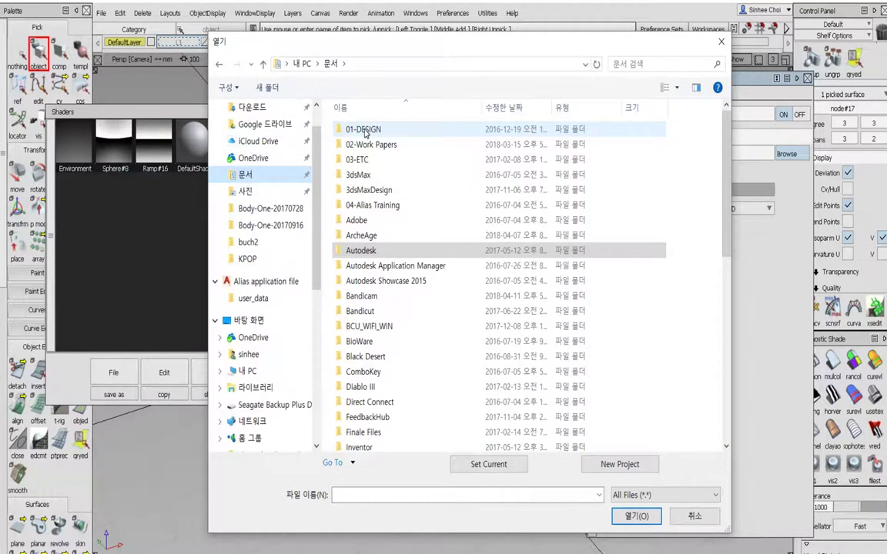
double_click(365, 131)
left_click(369, 190)
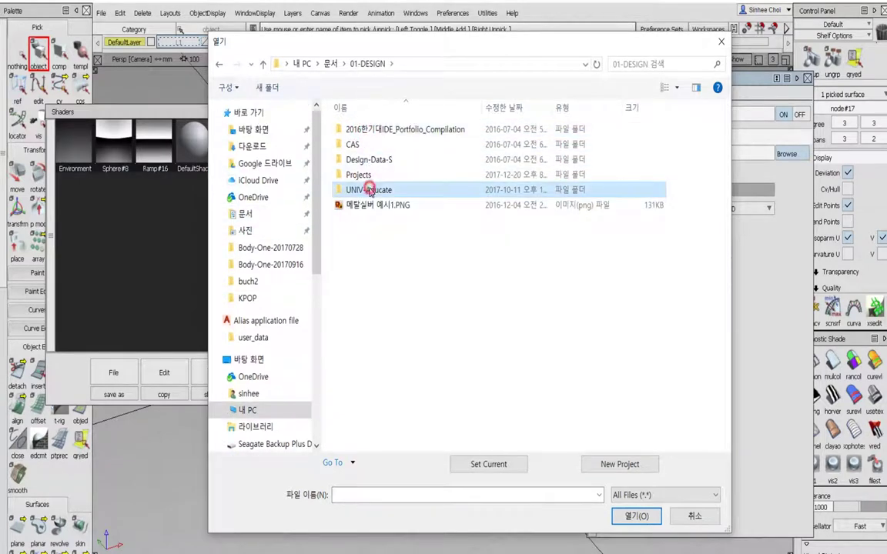
double_click(369, 190)
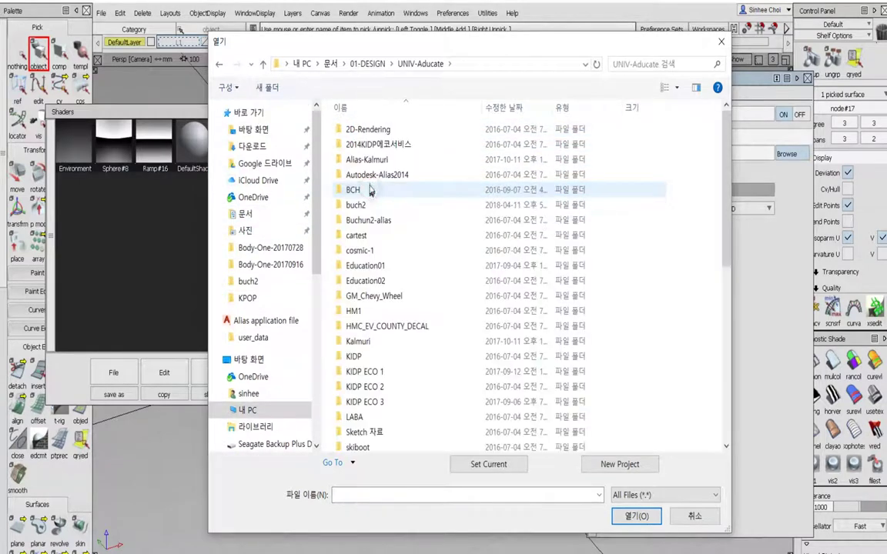
double_click(366, 204)
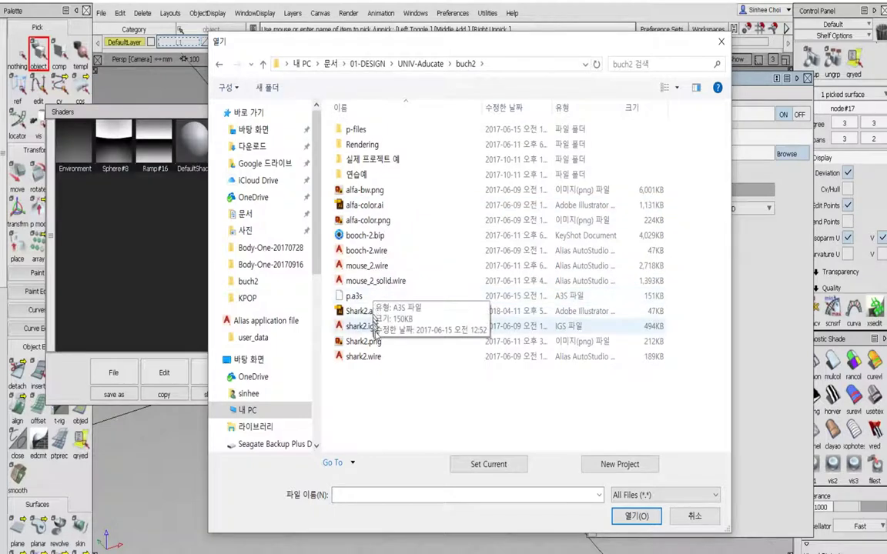
Show the folder's files as thumbnails and load Shark2.png as the texture image
right_click(433, 398)
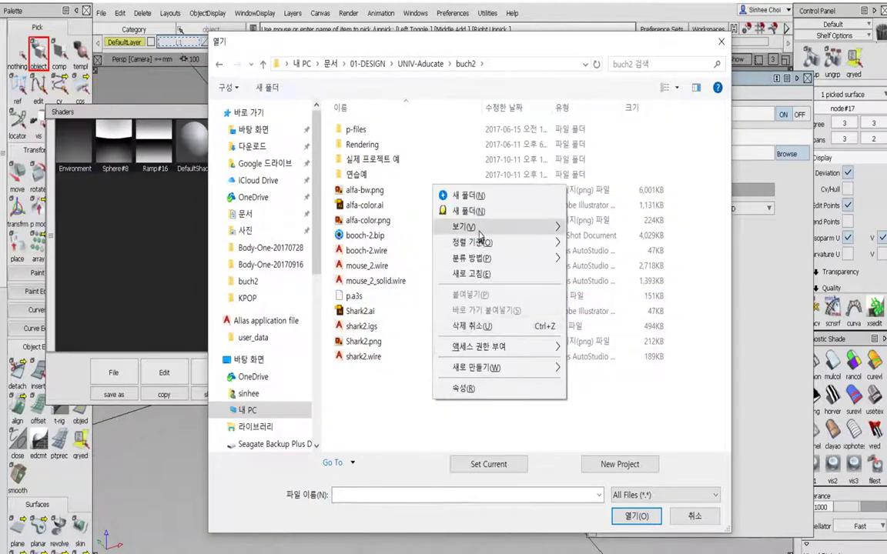
mouse_move(478, 229)
left_click(539, 243)
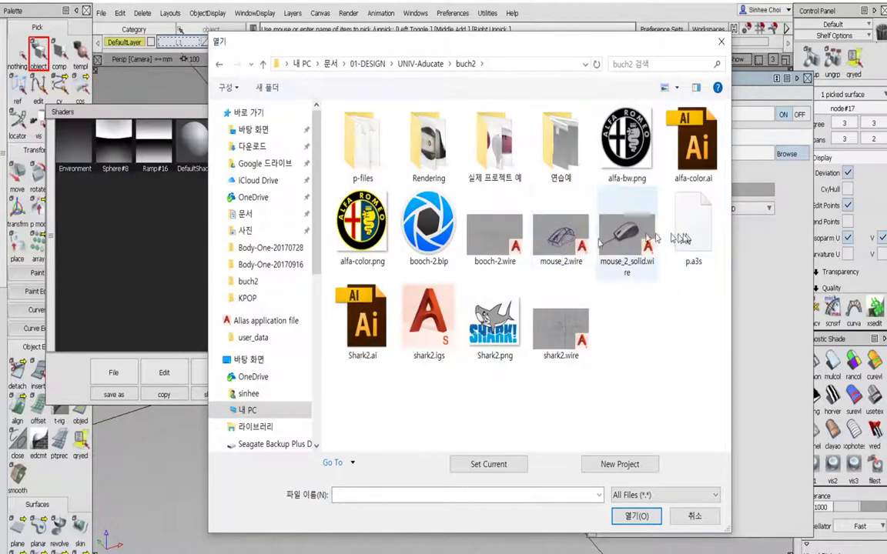
left_click(494, 323)
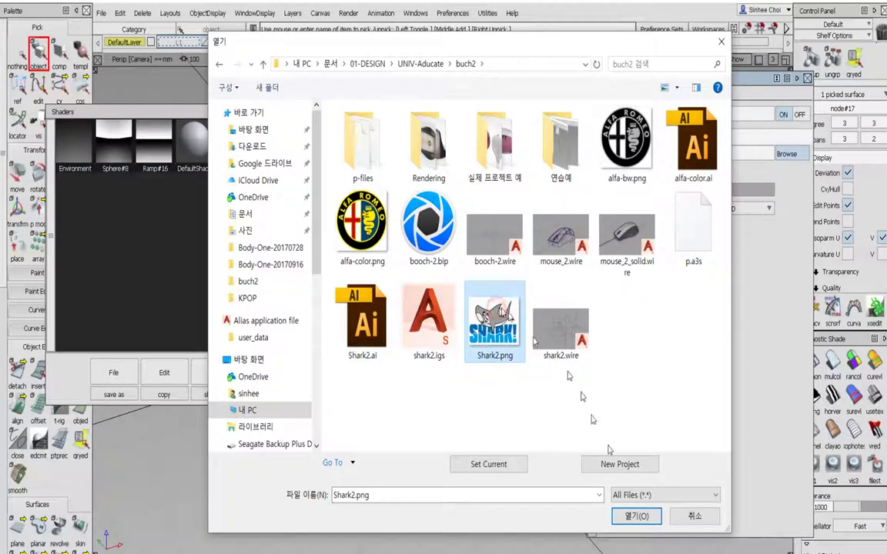
left_click(645, 517)
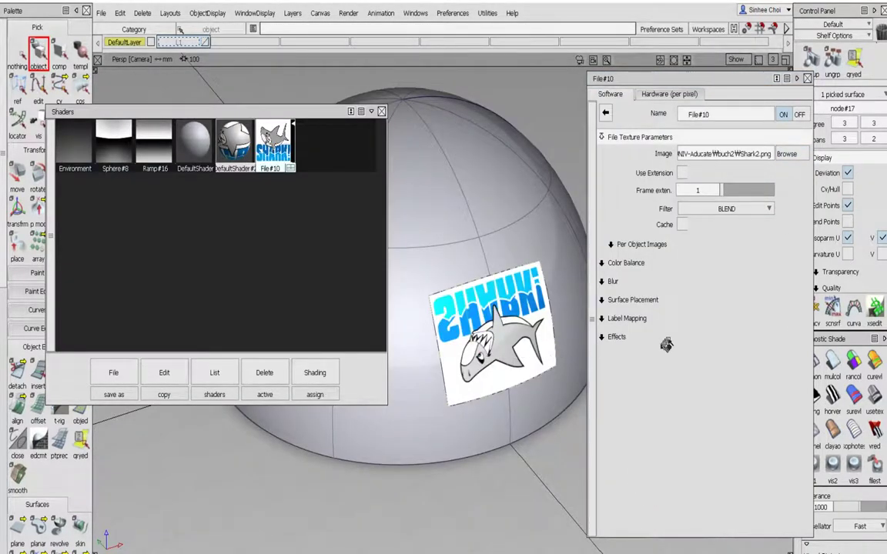
Flip the shark texture vertically by setting Vrepeat to -1.000 in its Surface Placement parameters
left_click(632, 300)
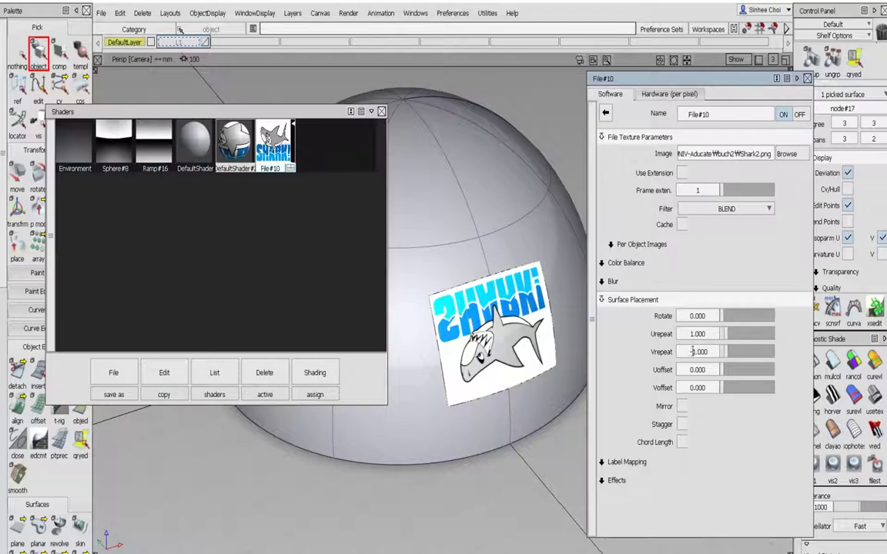
key("Return")
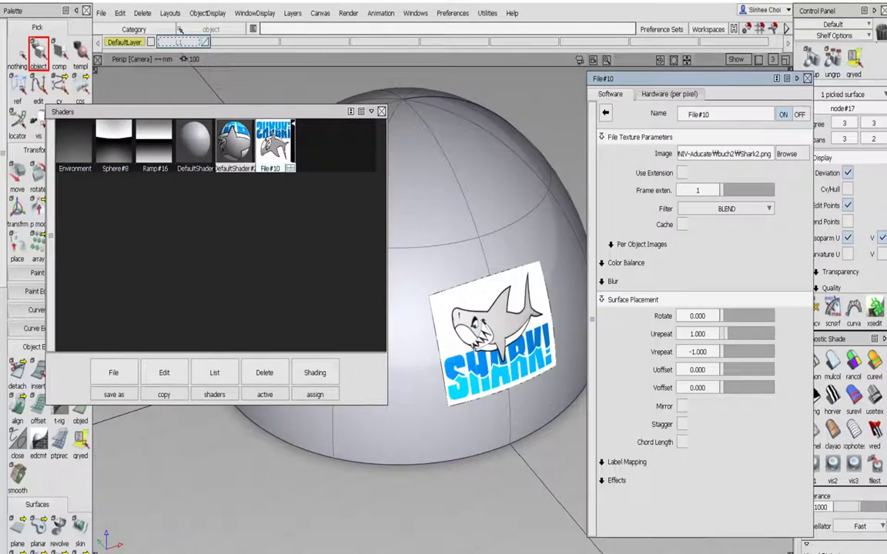
Set the original DefaultShader's color to white by sampling the white background of the shark image on the patch
double_click(194, 143)
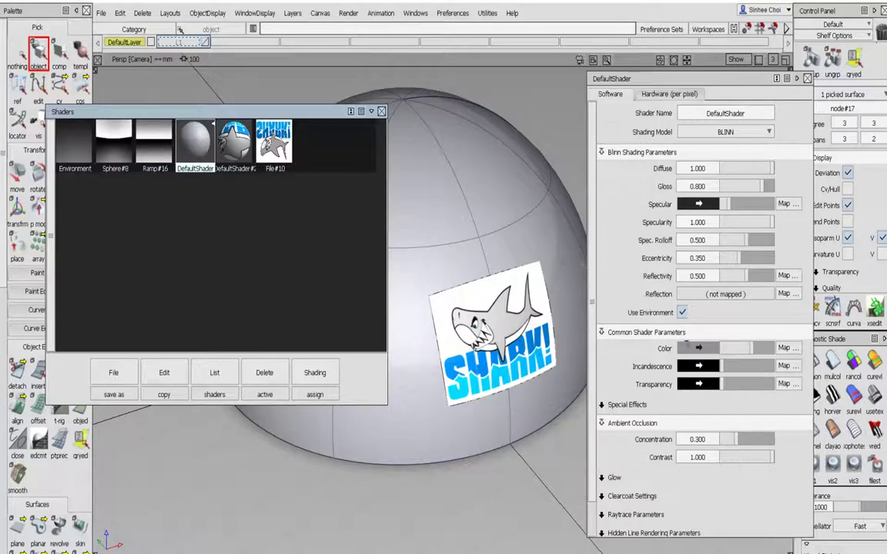
left_click(696, 347)
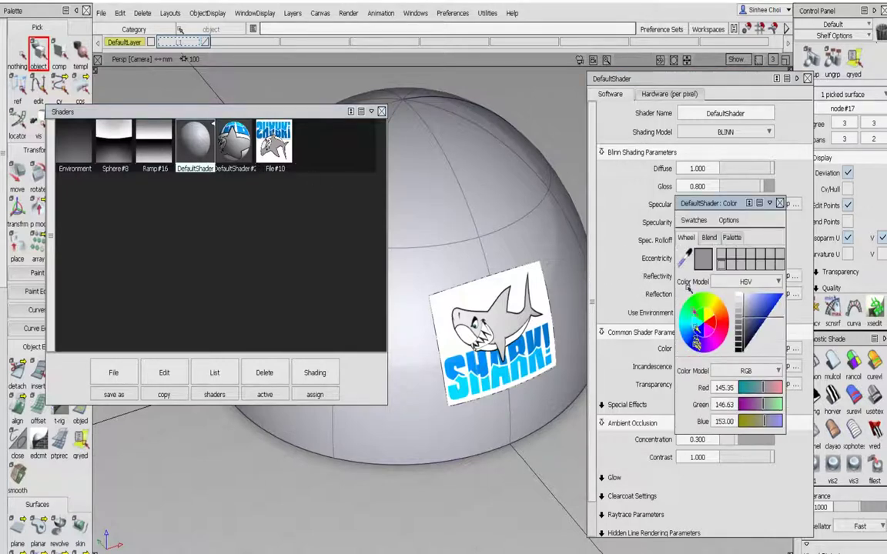
left_click_drag(685, 258, 445, 264)
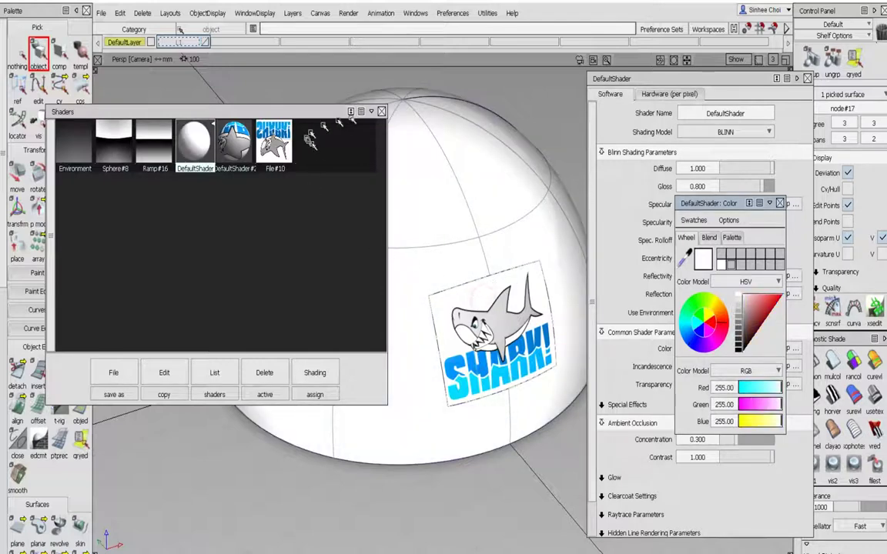
Close the Shaders list, the shader settings and the color editor, and deselect the patch
left_click(380, 113)
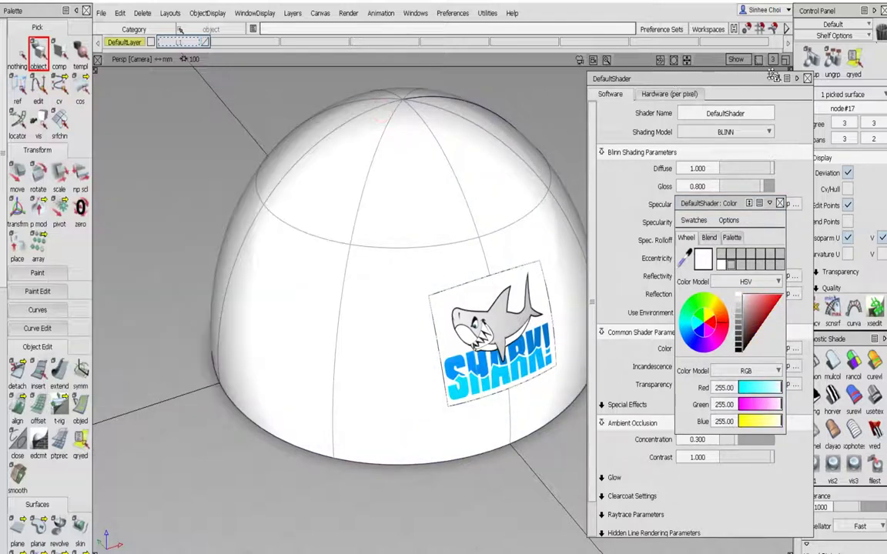
left_click(806, 79)
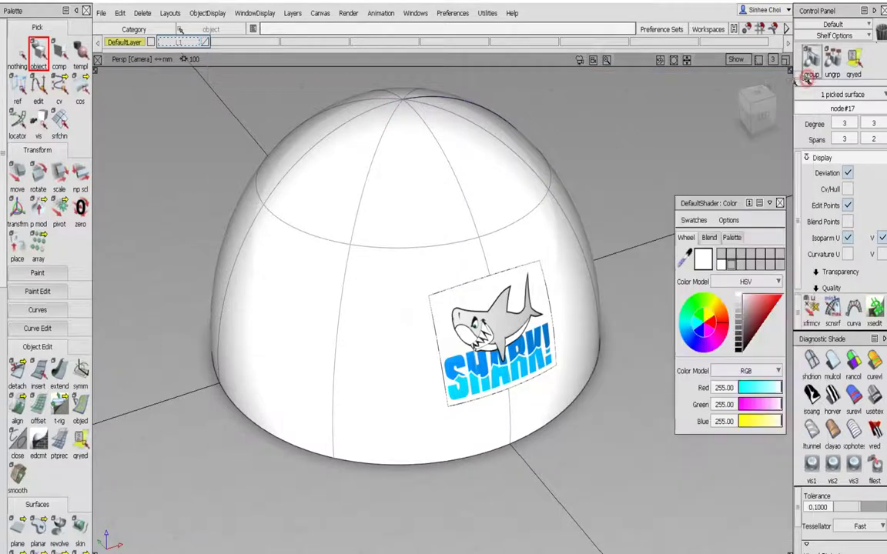
left_click(39, 54)
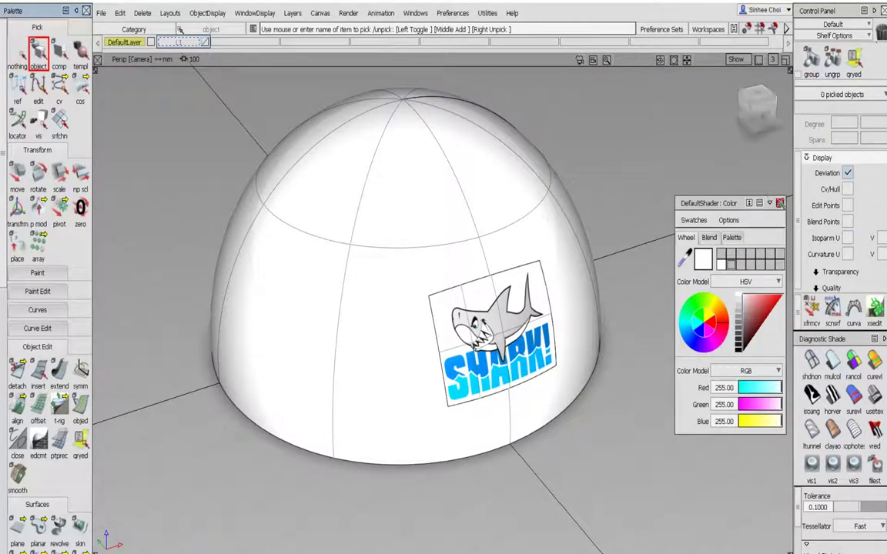
left_click(780, 202)
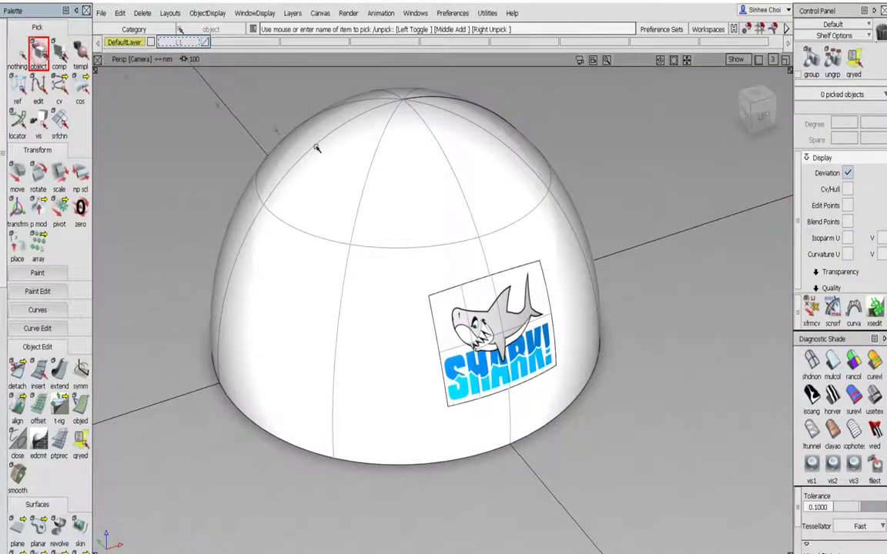
Select the dome and the patch, turn off their isoparm display, and clear the selection
left_click_drag(420, 197, 477, 283)
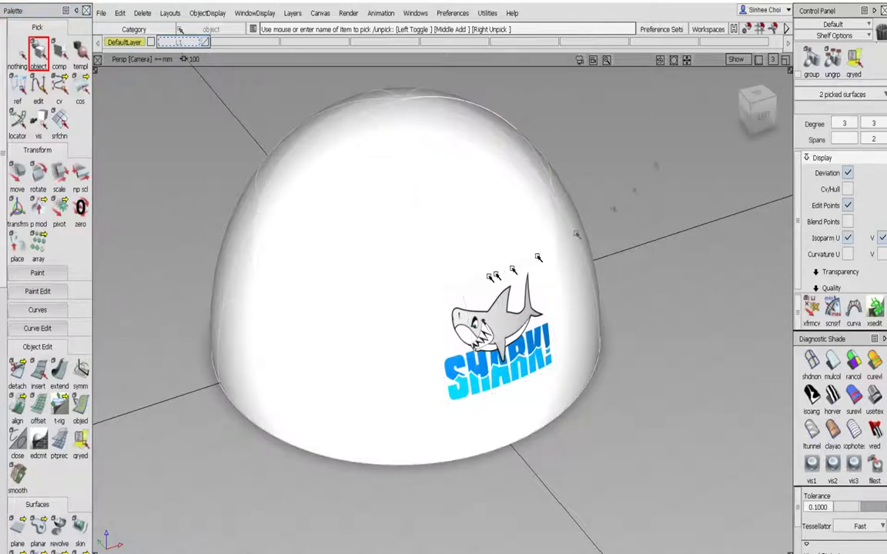
left_click(848, 238)
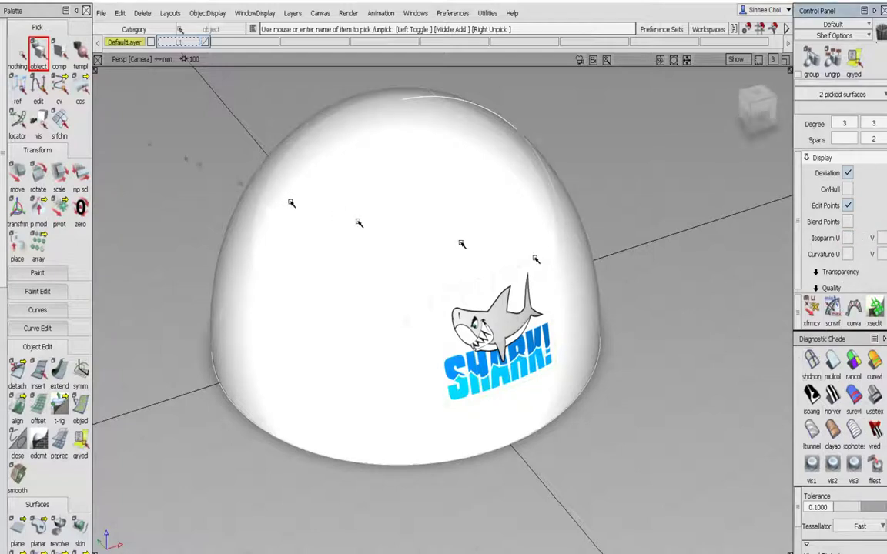
left_click(23, 61)
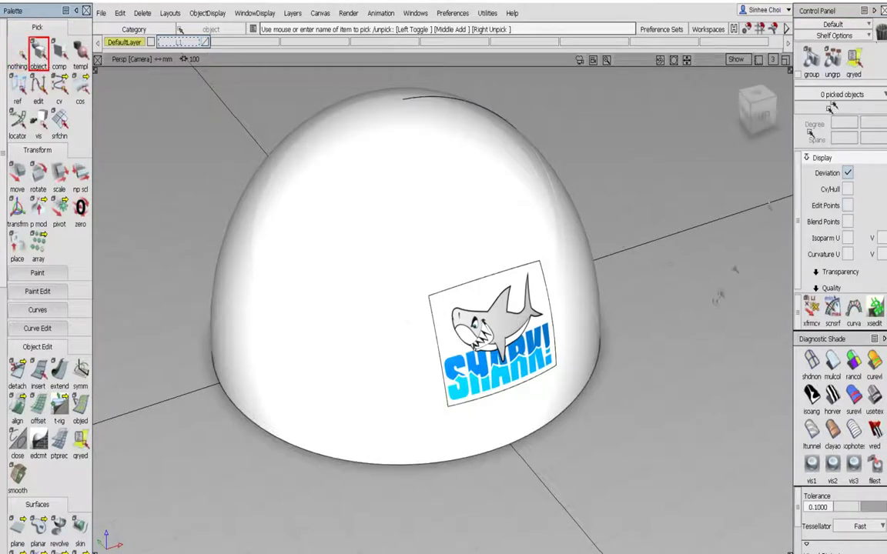
Hide the model lines in the perspective view and inspect the shark graphic on the dome from several angles
left_click(735, 59)
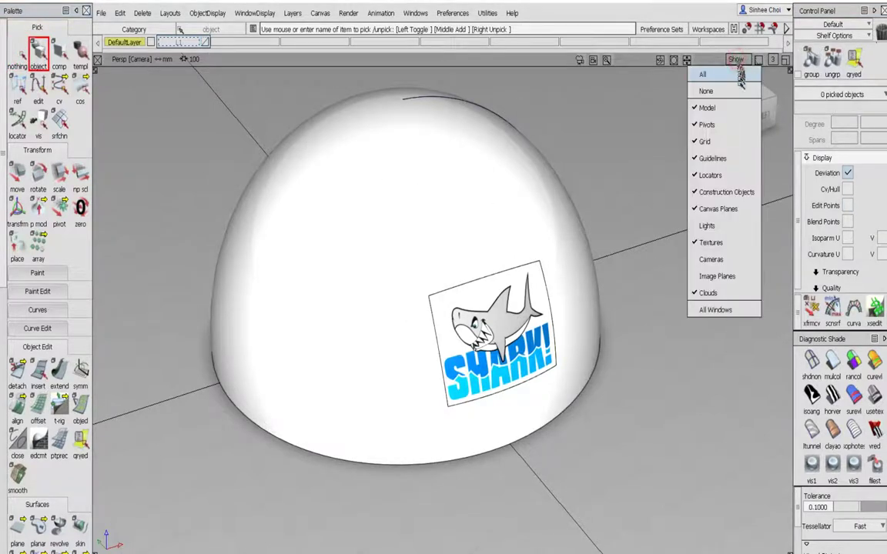
left_click(736, 108)
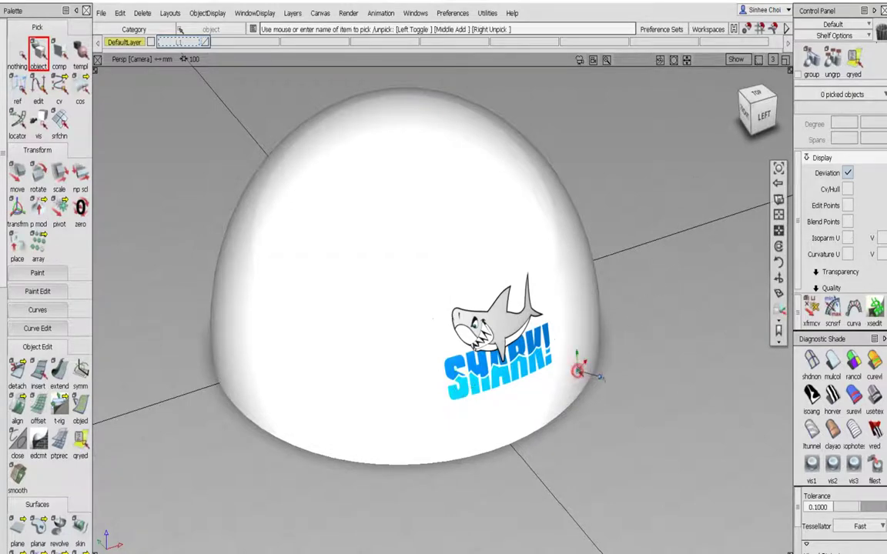
mouse_move(638, 366)
left_mouse_down("alt+shift")
mouse_move(656, 435)
mouse_move(460, 431)
mouse_move(390, 419)
mouse_move(381, 347)
mouse_move(542, 332)
mouse_move(693, 362)
mouse_move(669, 373)
left_mouse_up("alt+shift")
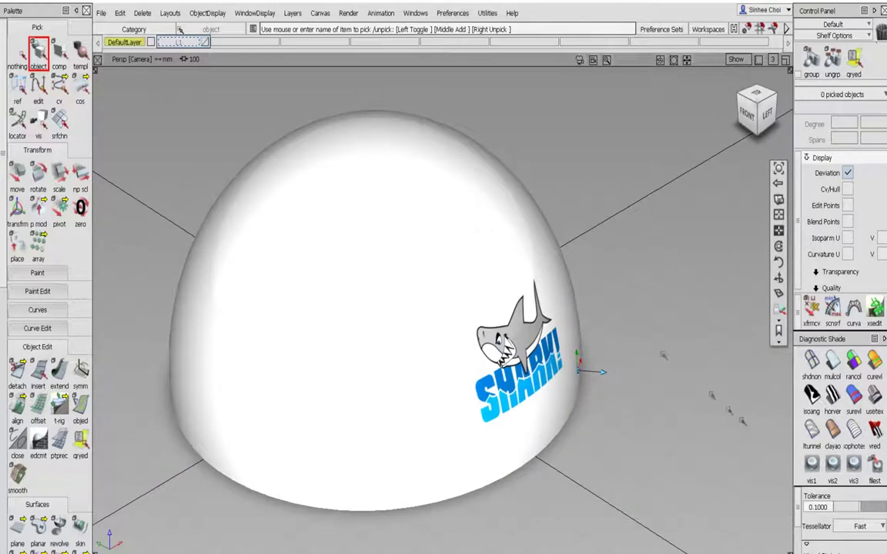
mouse_move(615, 302)
left_mouse_down("alt+shift")
mouse_move(600, 316)
mouse_move(619, 303)
left_mouse_up("alt+shift")
left_click_drag(435, 281, 575, 289, "alt+shift")
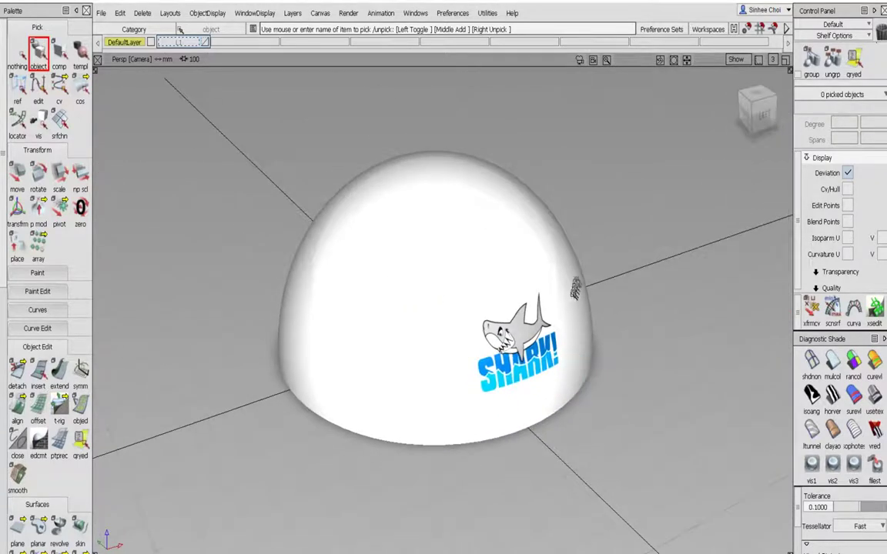